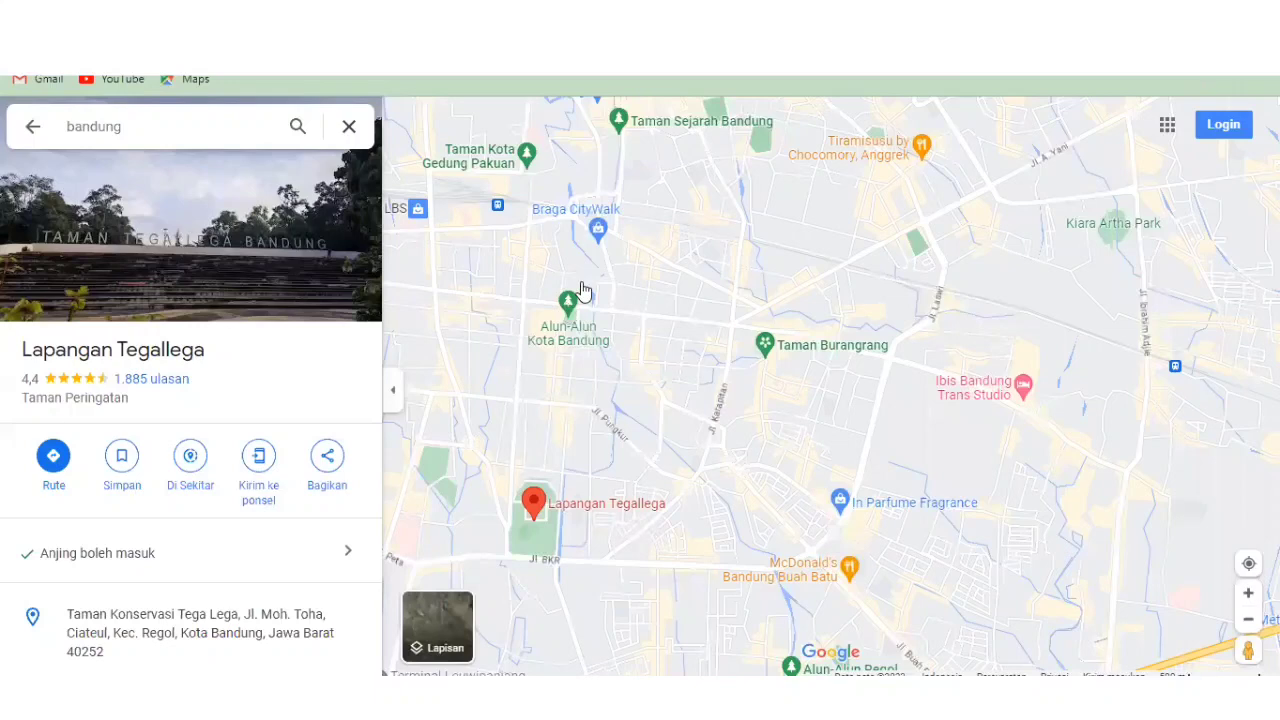
Step: Mark Alun-Alun Kota Bandung on Google Maps, zoom in, and switch to terrain view
left_click(583, 290)
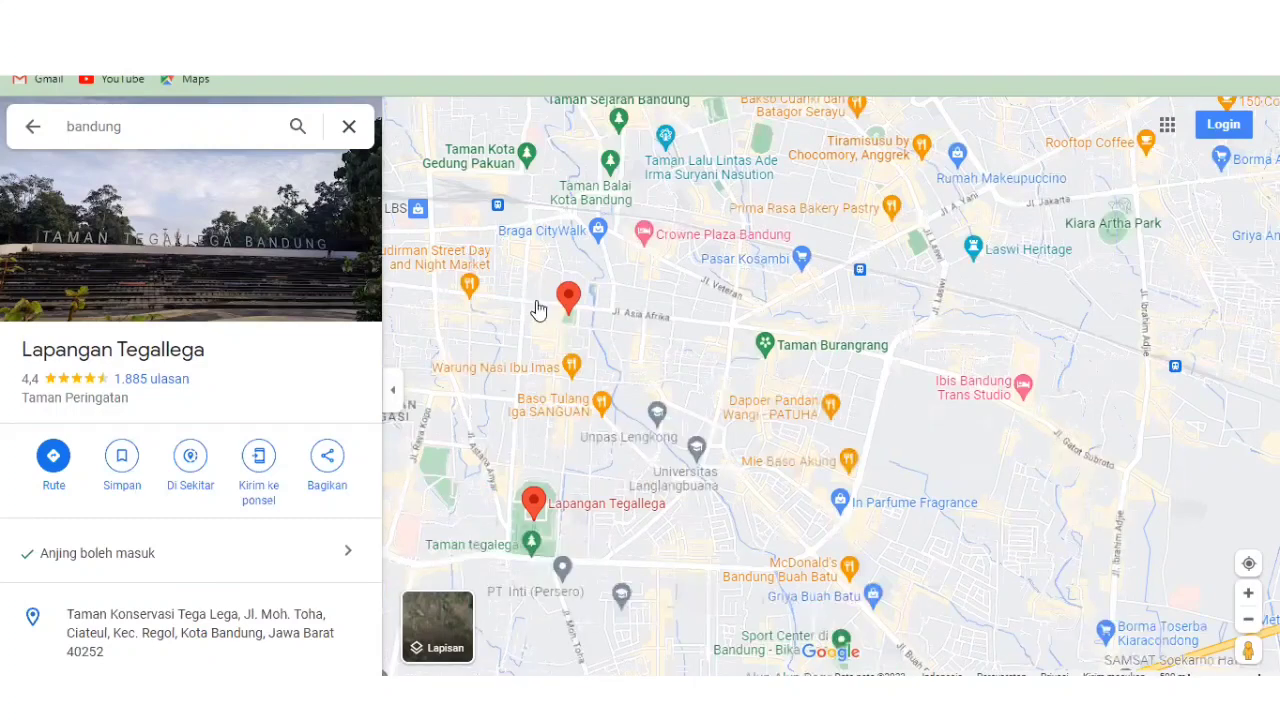
scroll(538, 308, "up", 2)
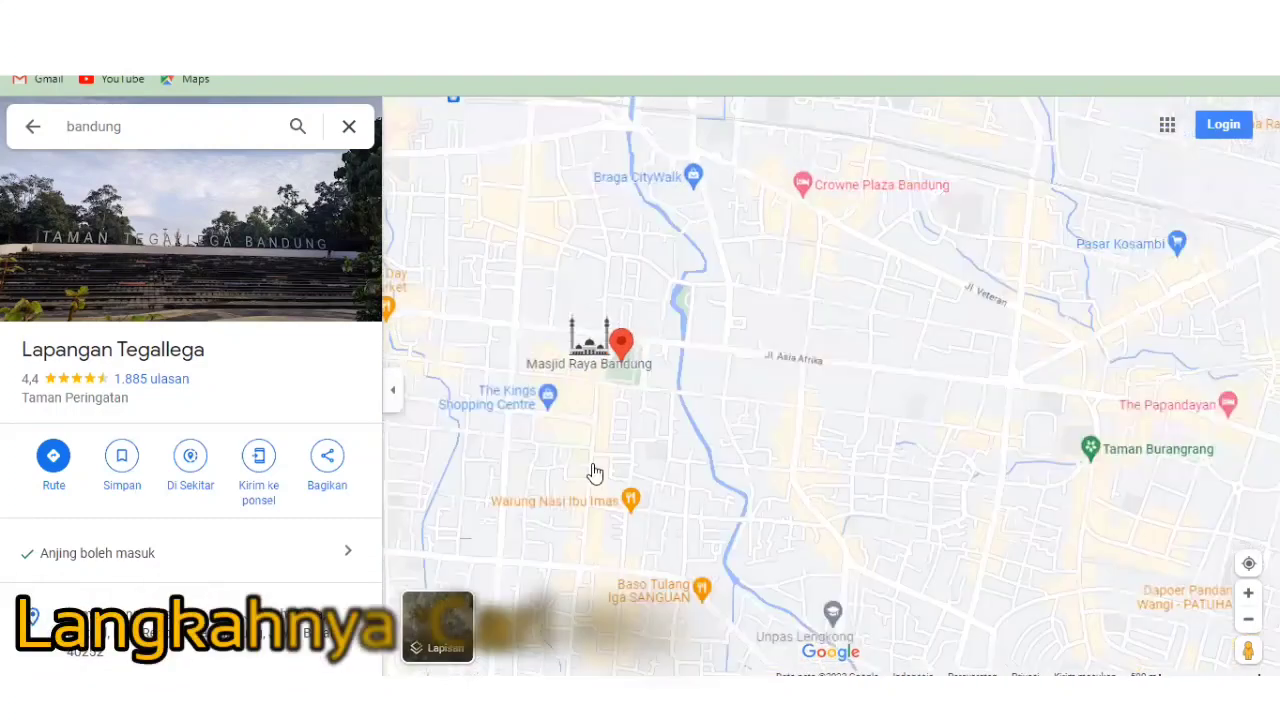
scroll(575, 306, "up", 2)
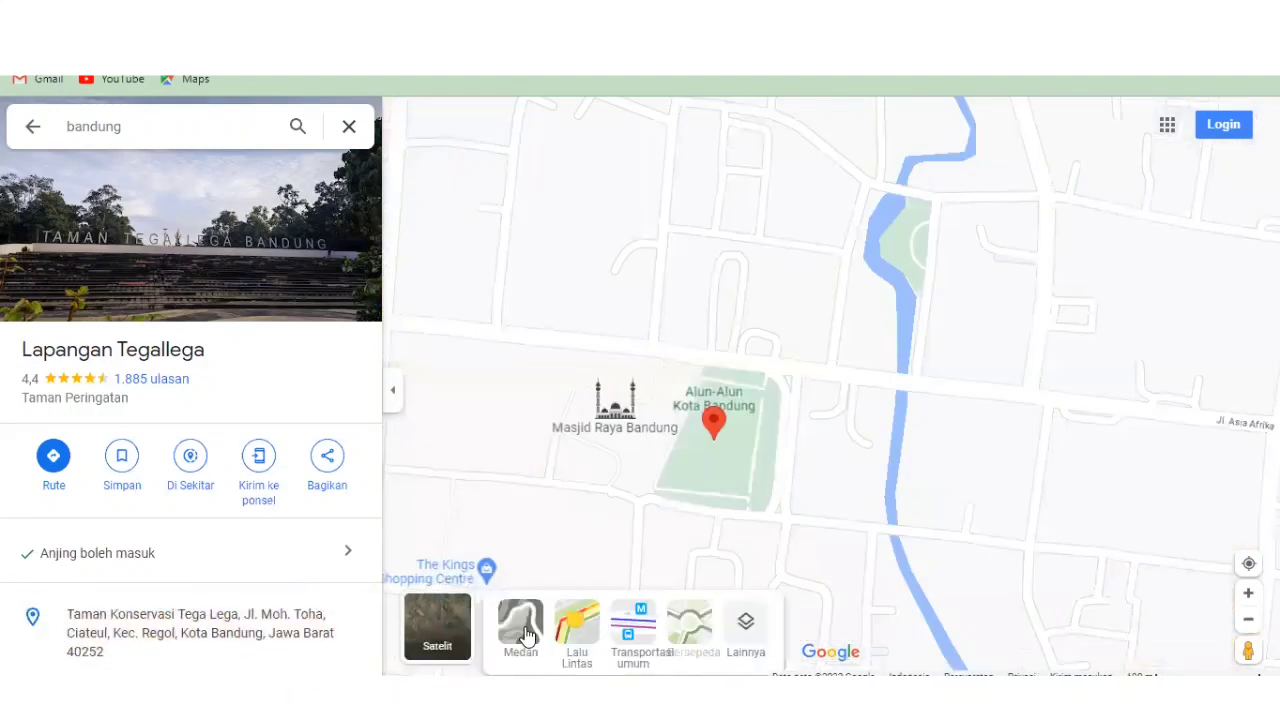
left_click(525, 636)
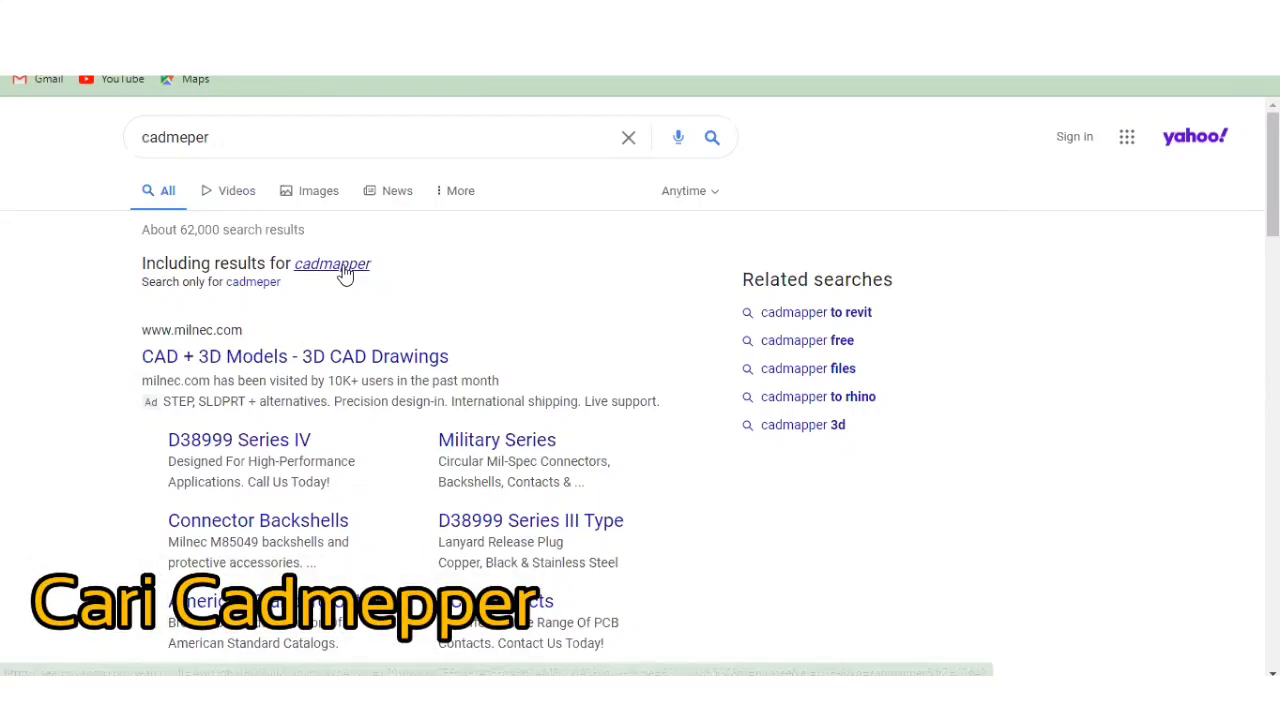
Step: Search the corrected spelling 'cadmapper' and open the CADMAPPER website result
left_click(345, 275)
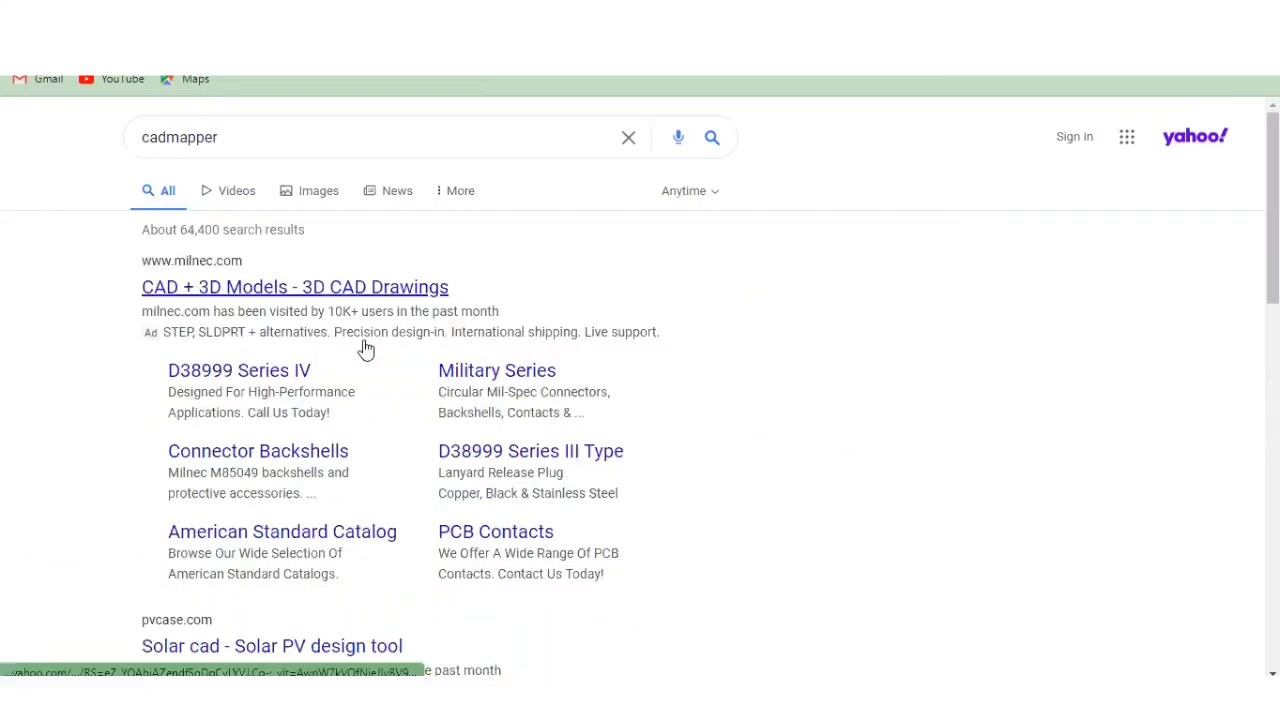
scroll(372, 378, "down", 3)
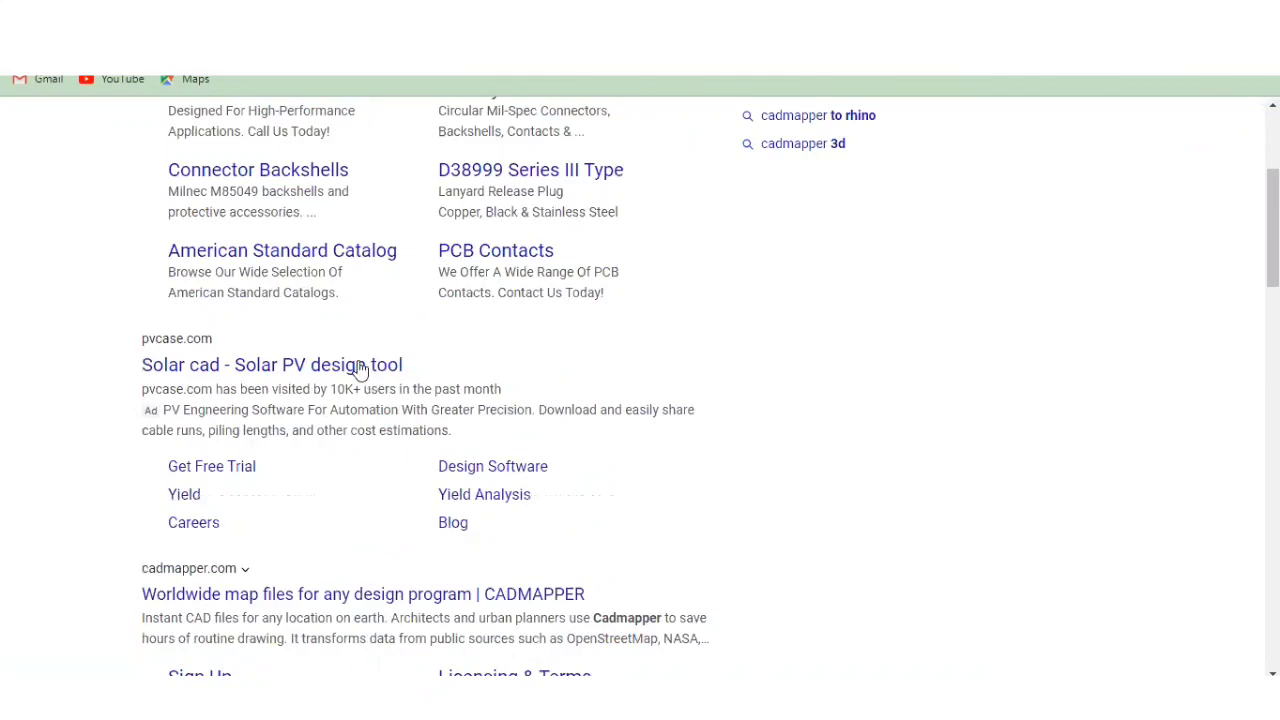
scroll(277, 262, "down", 3)
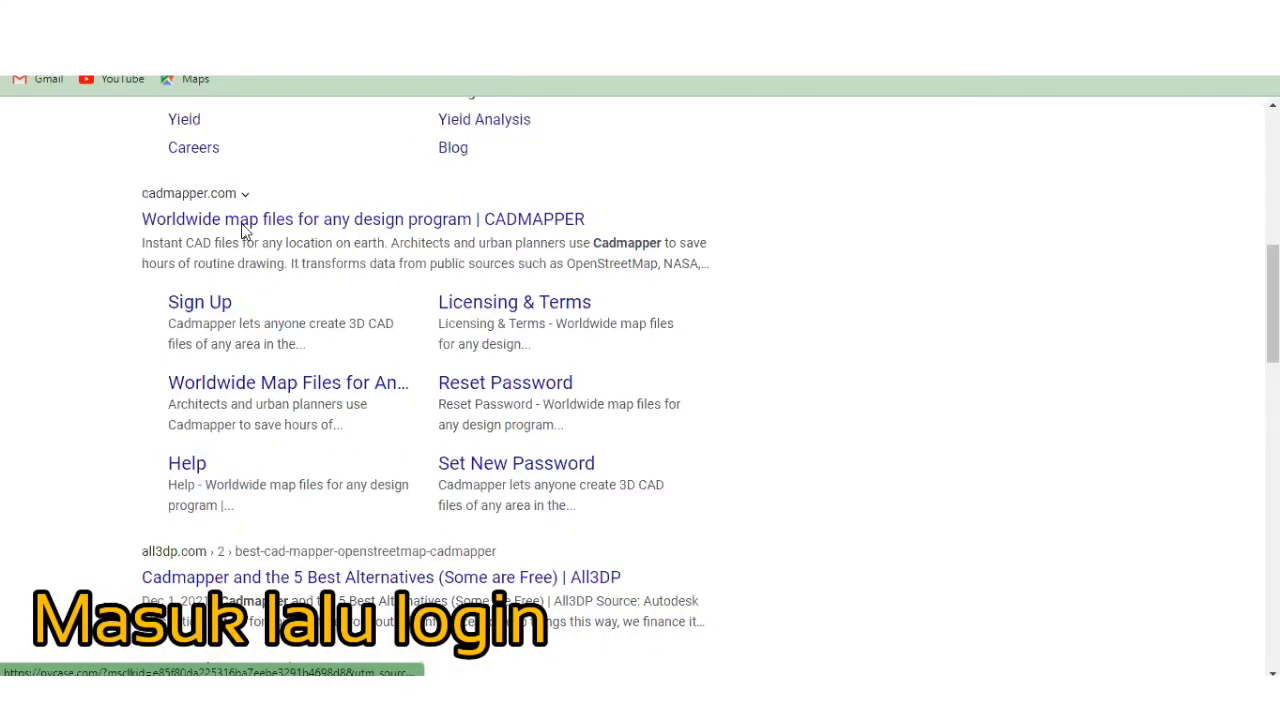
left_click(246, 222)
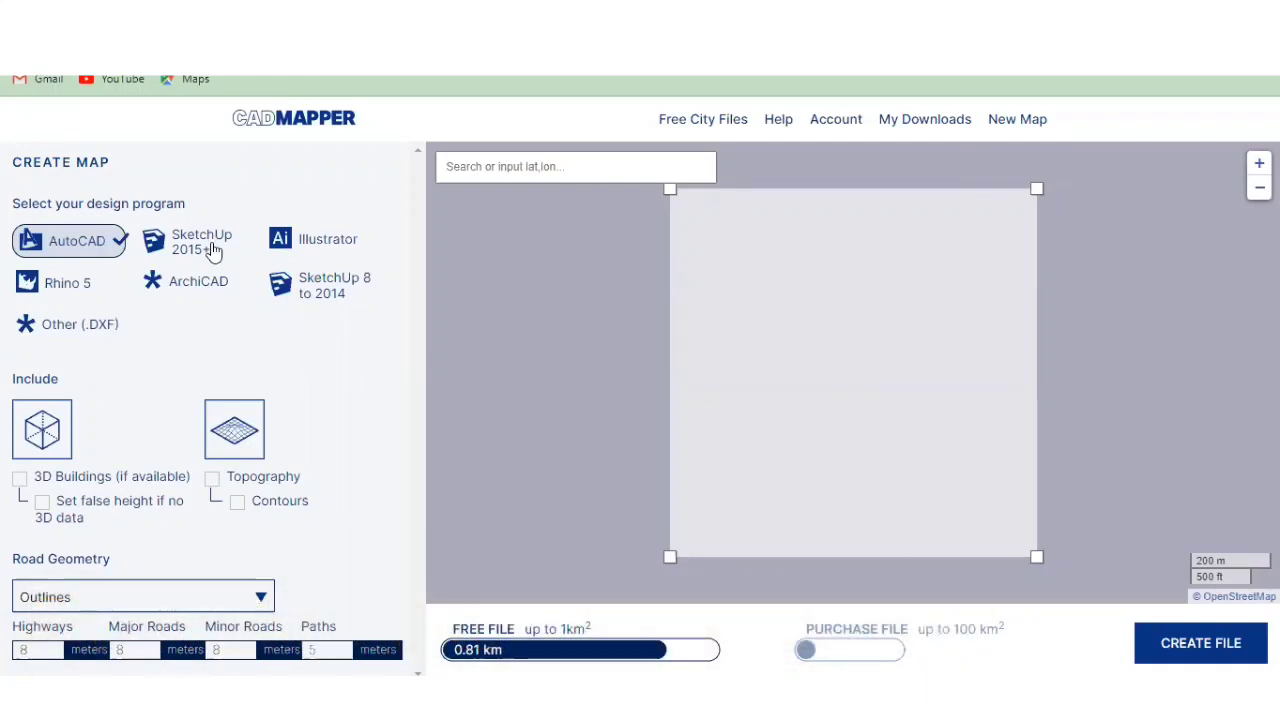
Step: Choose SketchUp 2015+ and centre the map on Bandung city, Indonesia via place search
left_click(213, 250)
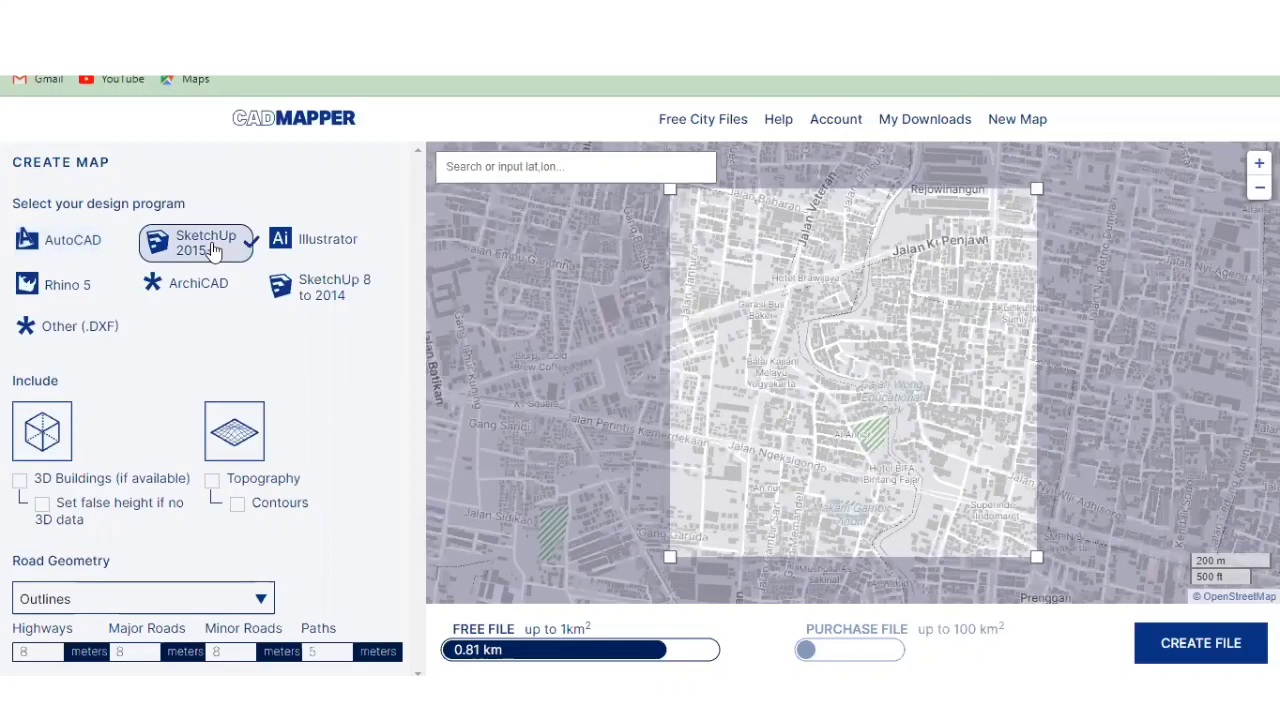
left_click(530, 166)
type("d")
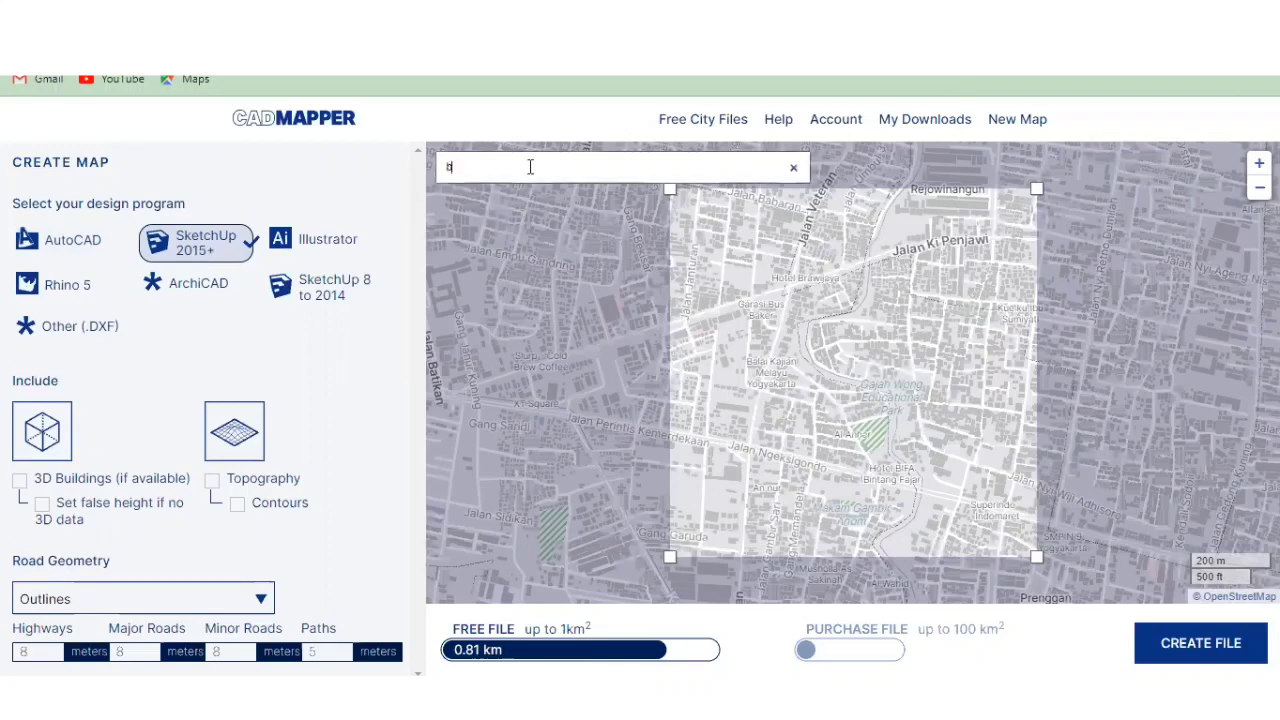
type("and")
type("ung")
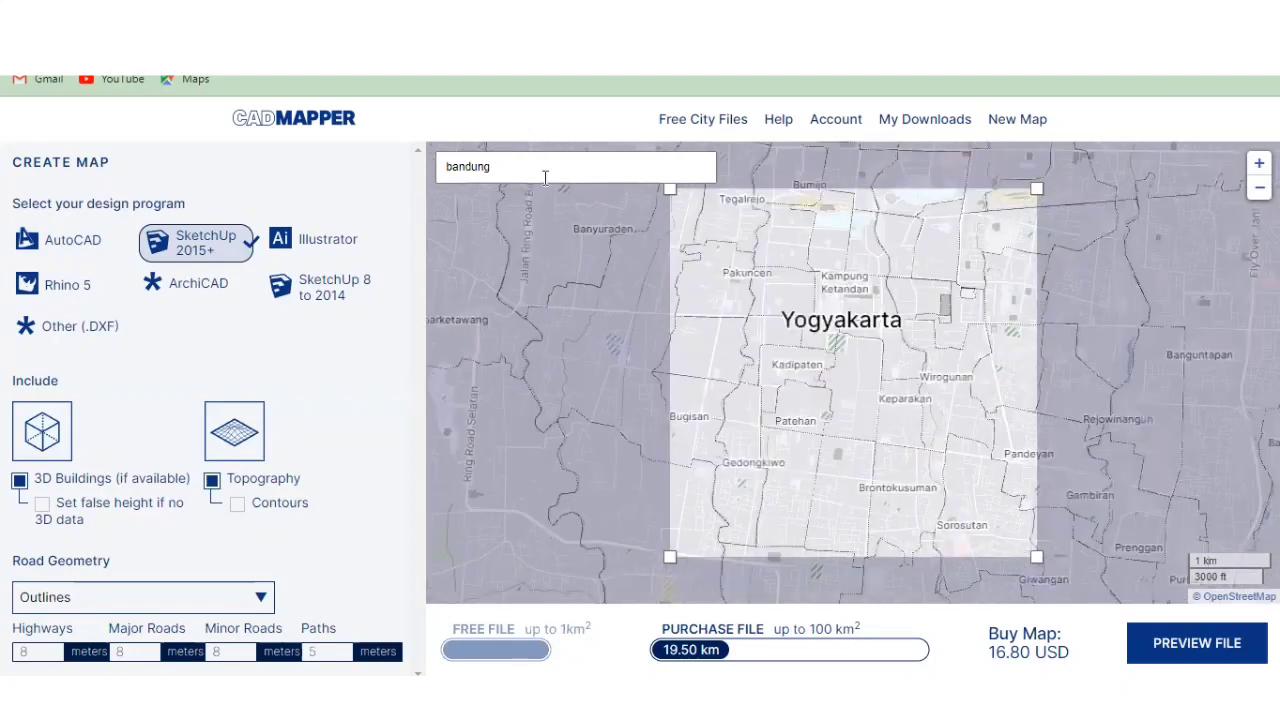
left_click(545, 168)
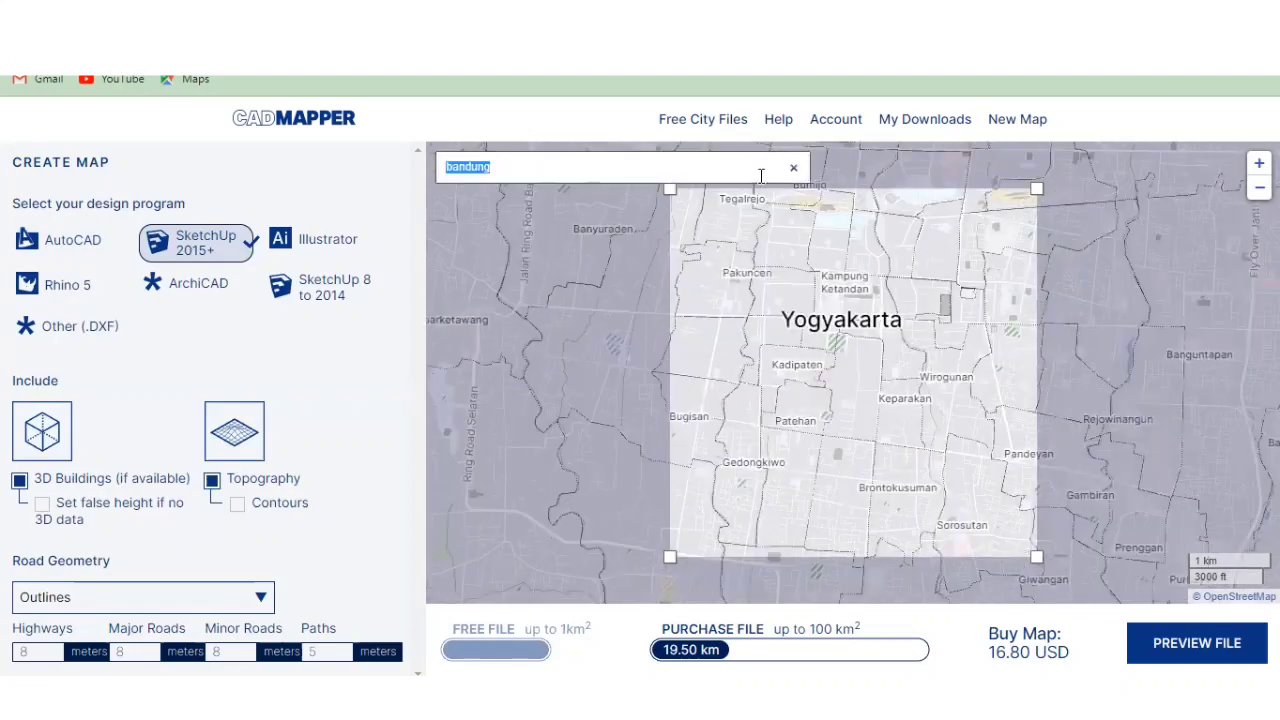
left_click(764, 165)
key("Return")
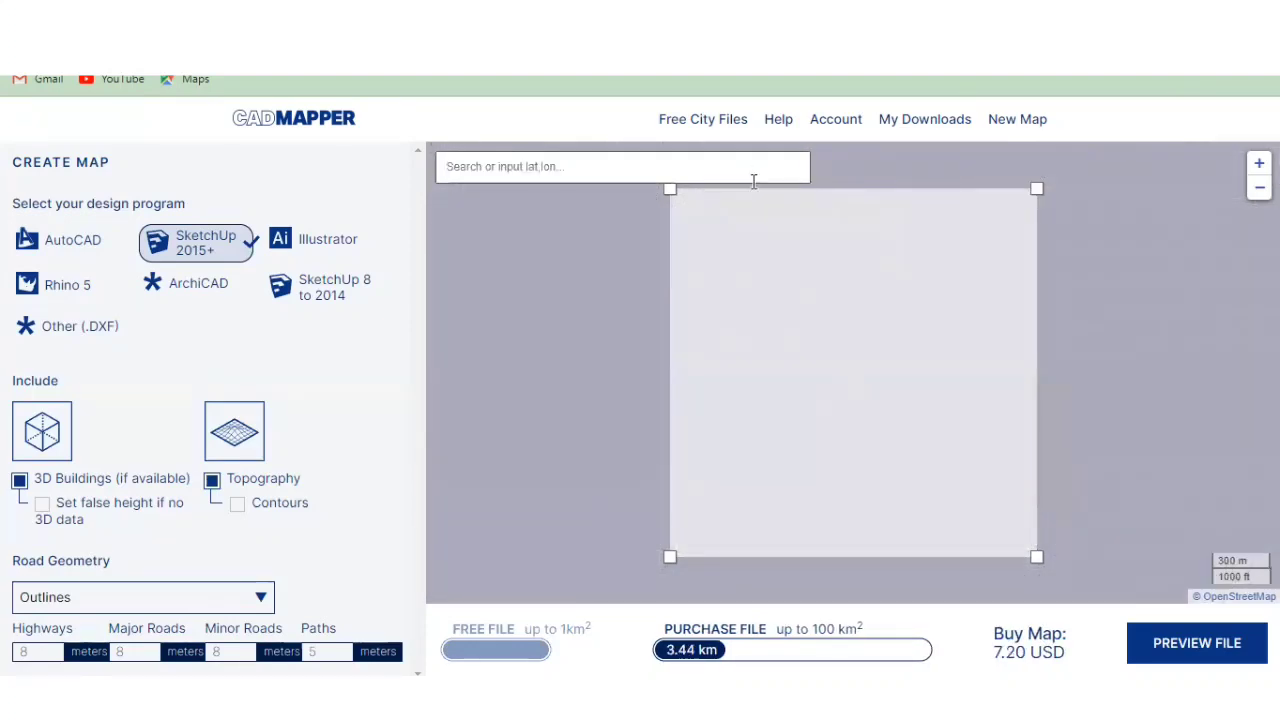
type("ban")
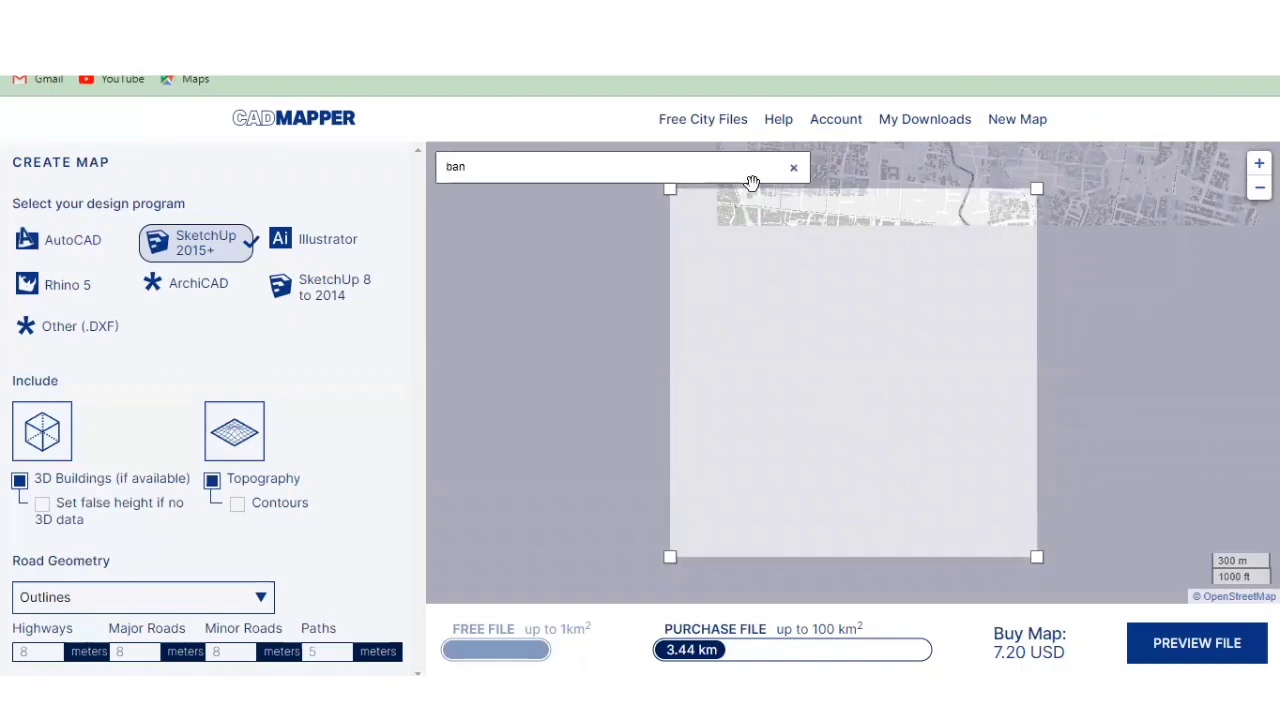
type("dung")
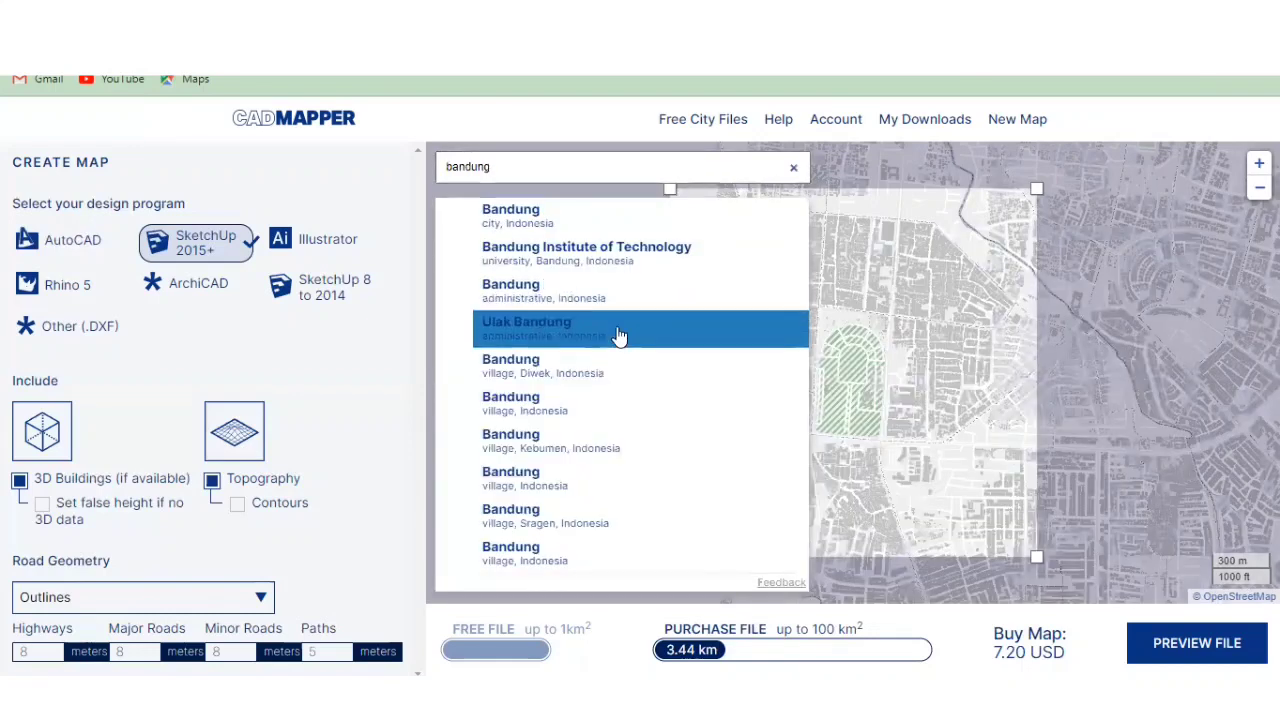
left_click(636, 228)
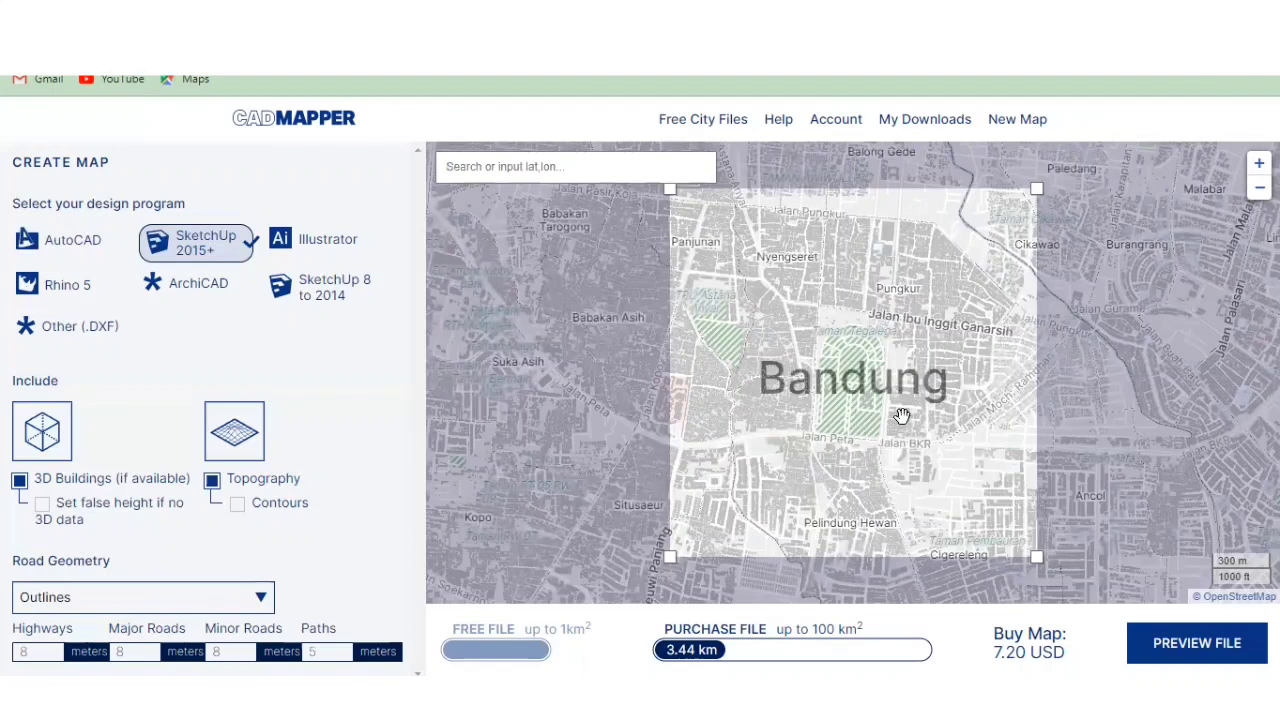
Step: Zoom the map so the selection covers central Bandung at 8.18 km² for 10.20 USD
scroll(901, 415, "up", 1)
scroll(901, 415, "up", 2)
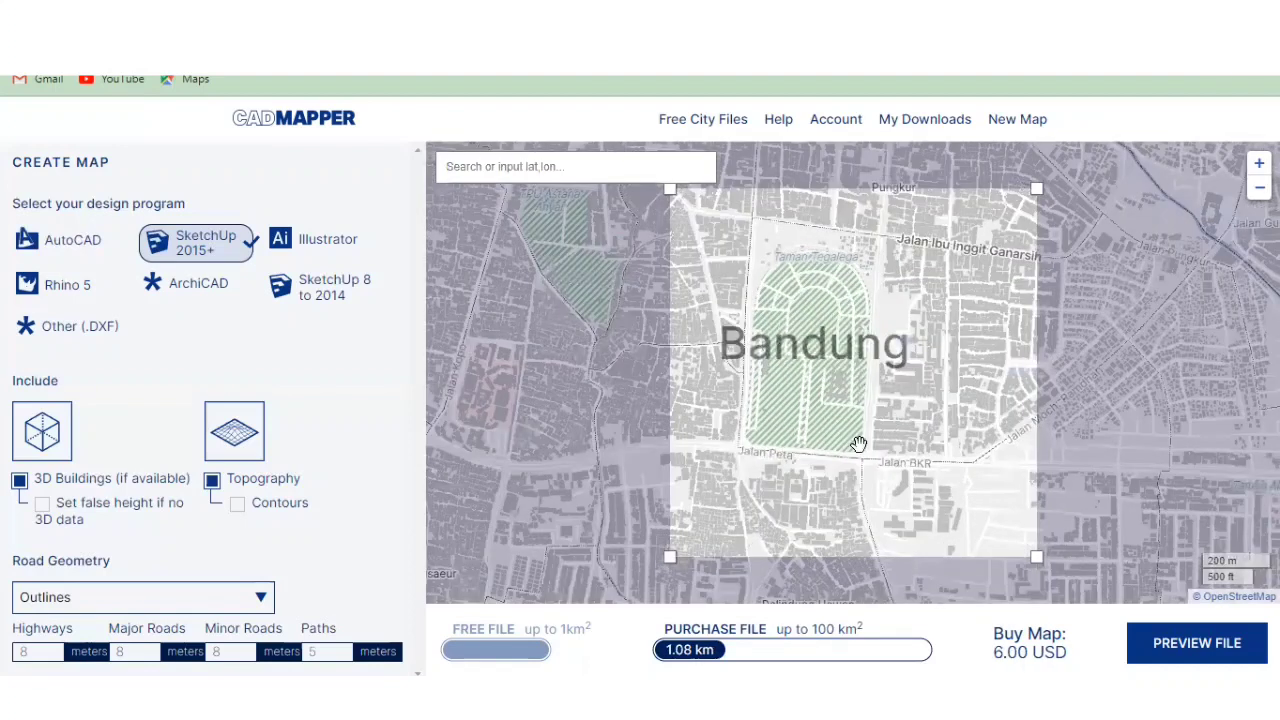
scroll(849, 352, "down", 5)
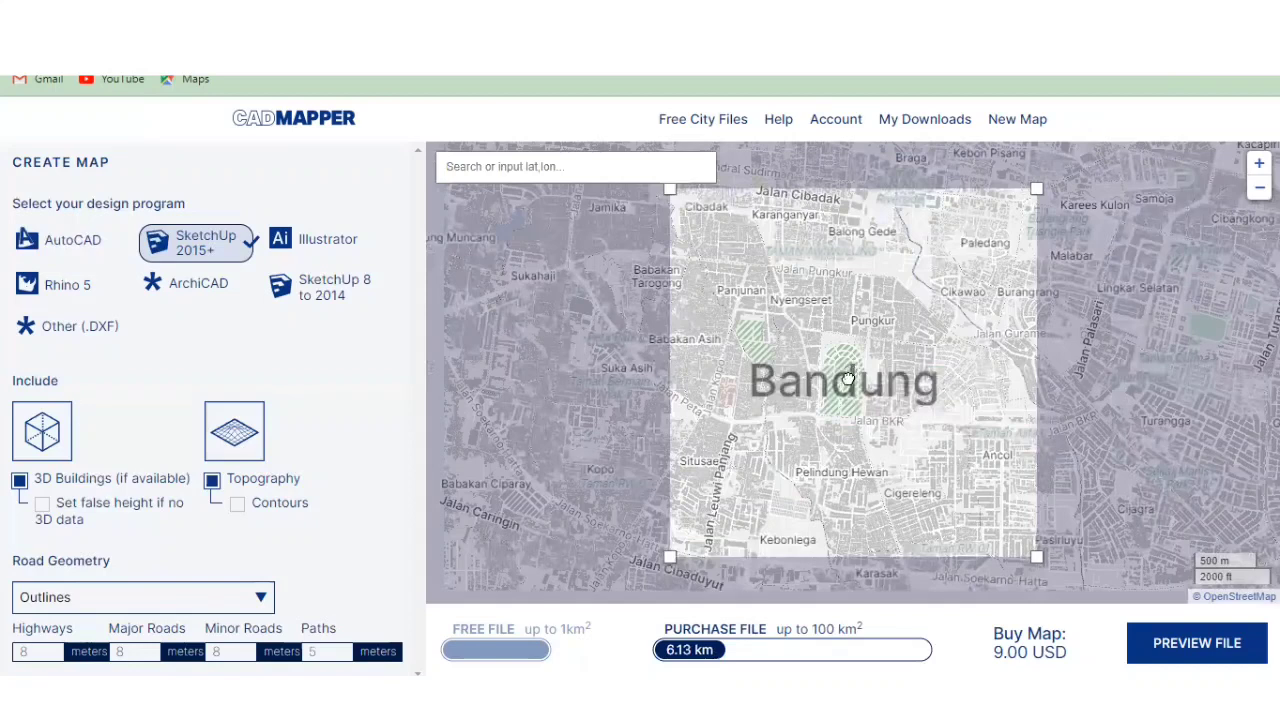
scroll(846, 379, "down", 2)
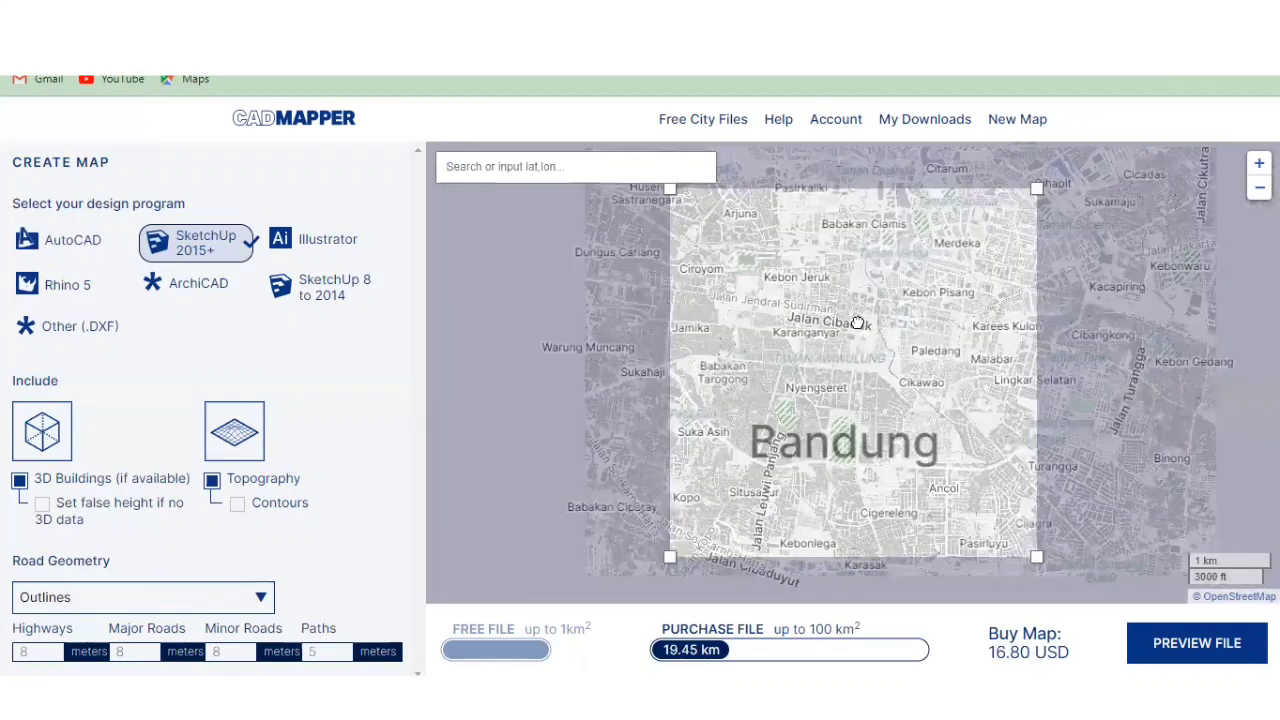
scroll(847, 485, "up", 1)
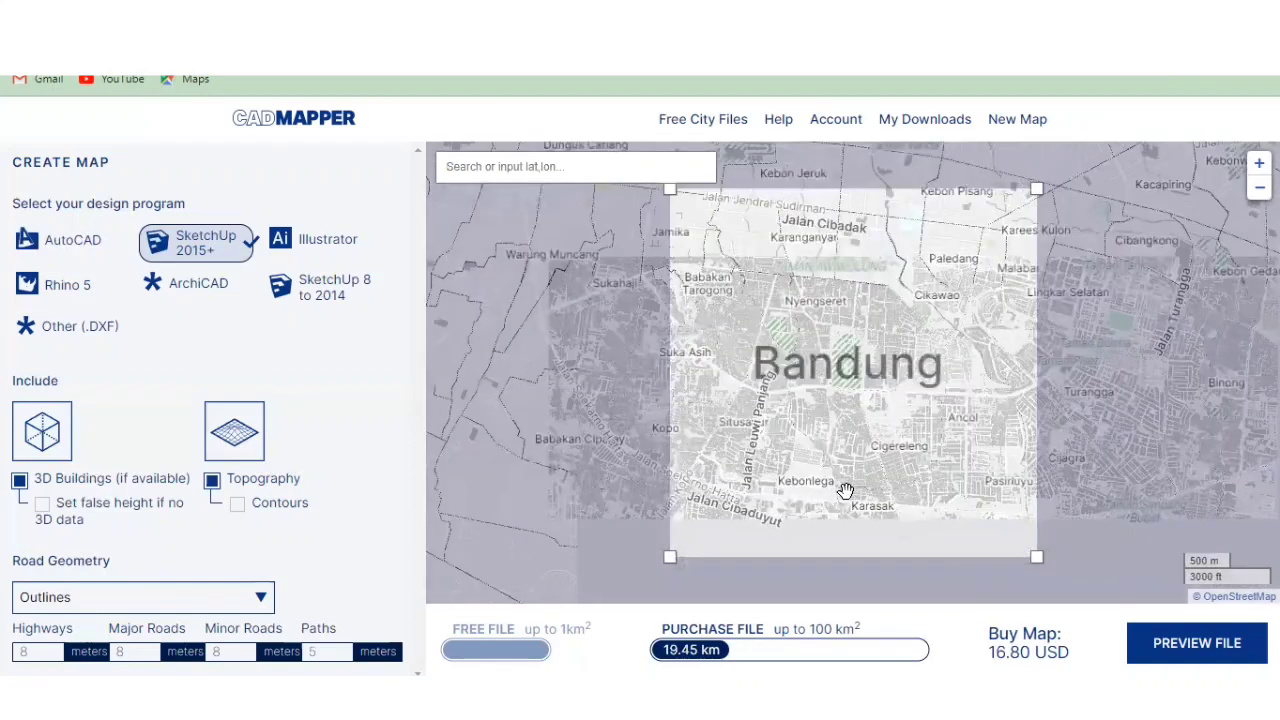
scroll(845, 491, "up", 1)
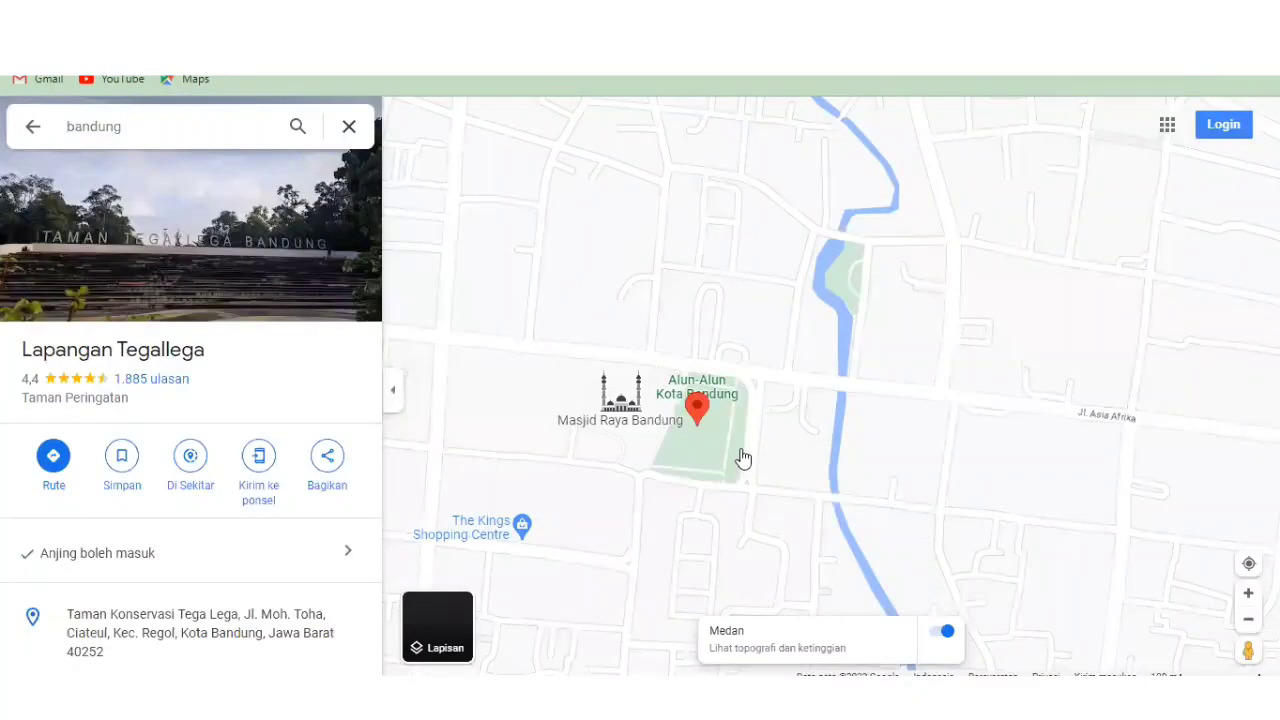
Step: Open the Alun-Alun Kota Bandung details in Google Maps and zoom out and back in
left_click(741, 457)
scroll(741, 457, "down", 2)
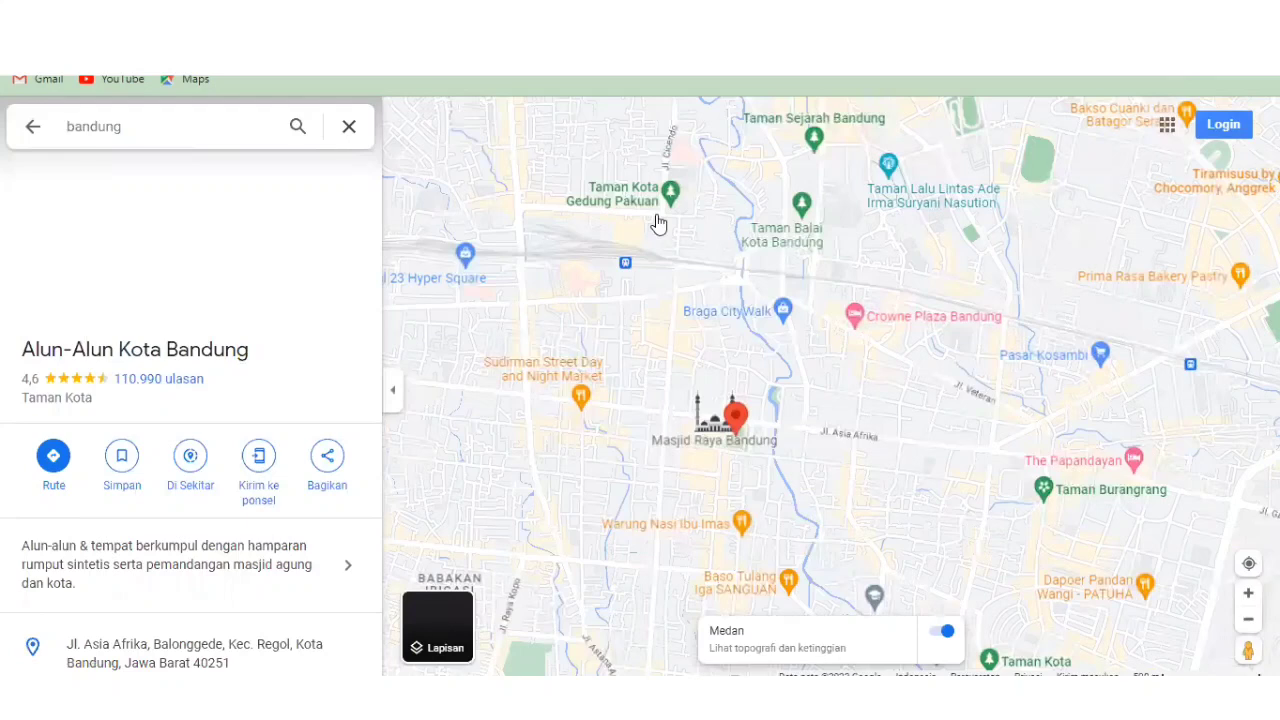
scroll(658, 223, "up", 3)
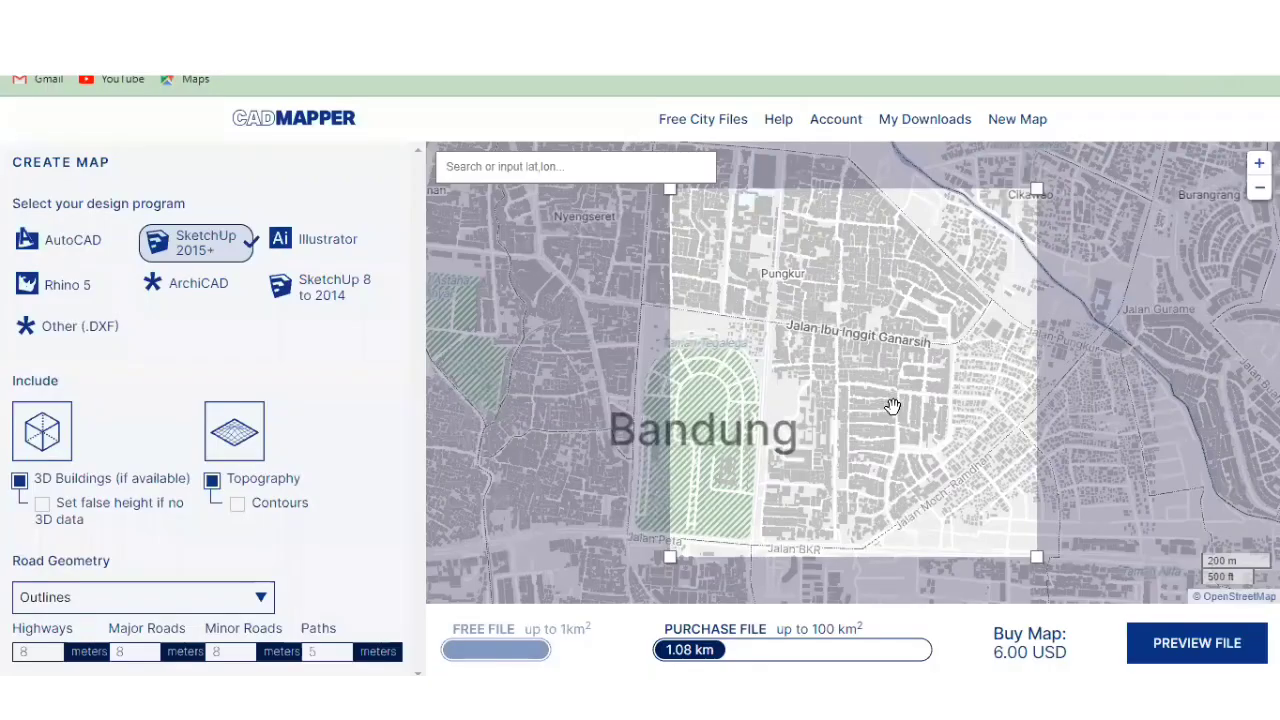
Step: Pan the CADMAPPER map to bring the striped green park into the selection area
scroll(891, 406, "up", 1)
scroll(891, 408, "down", 1)
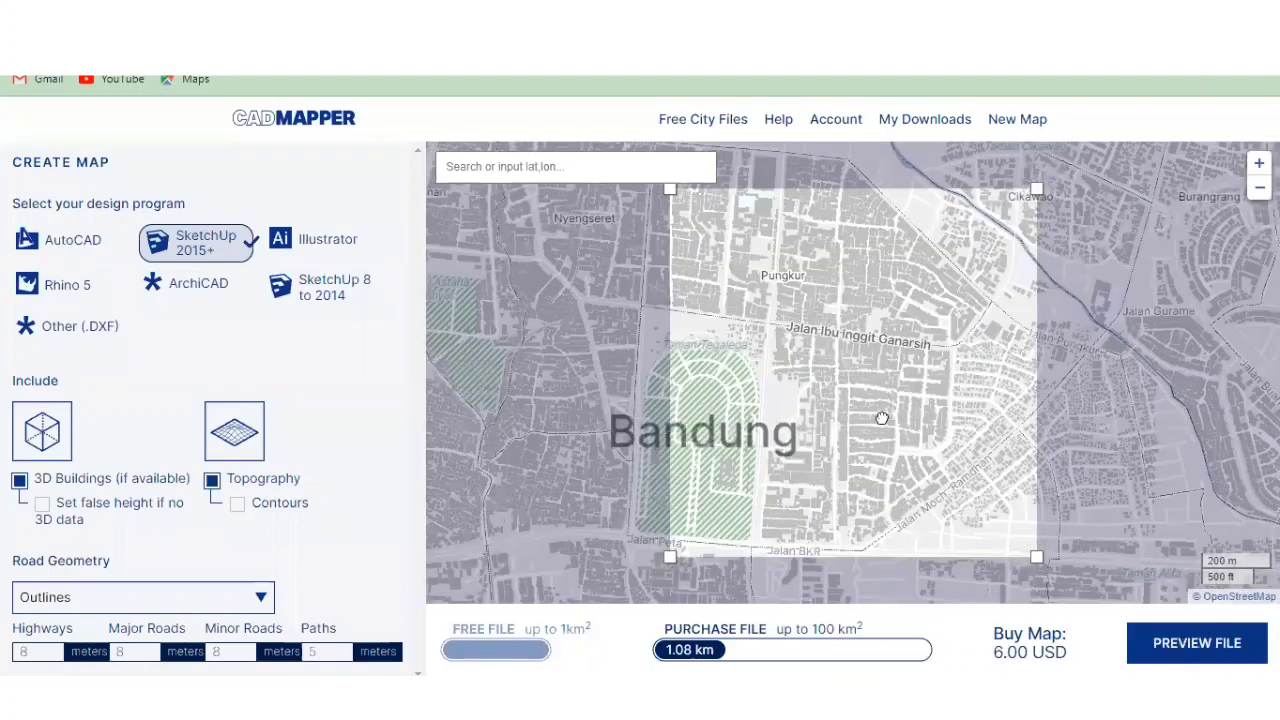
left_click_drag(737, 333, 968, 231)
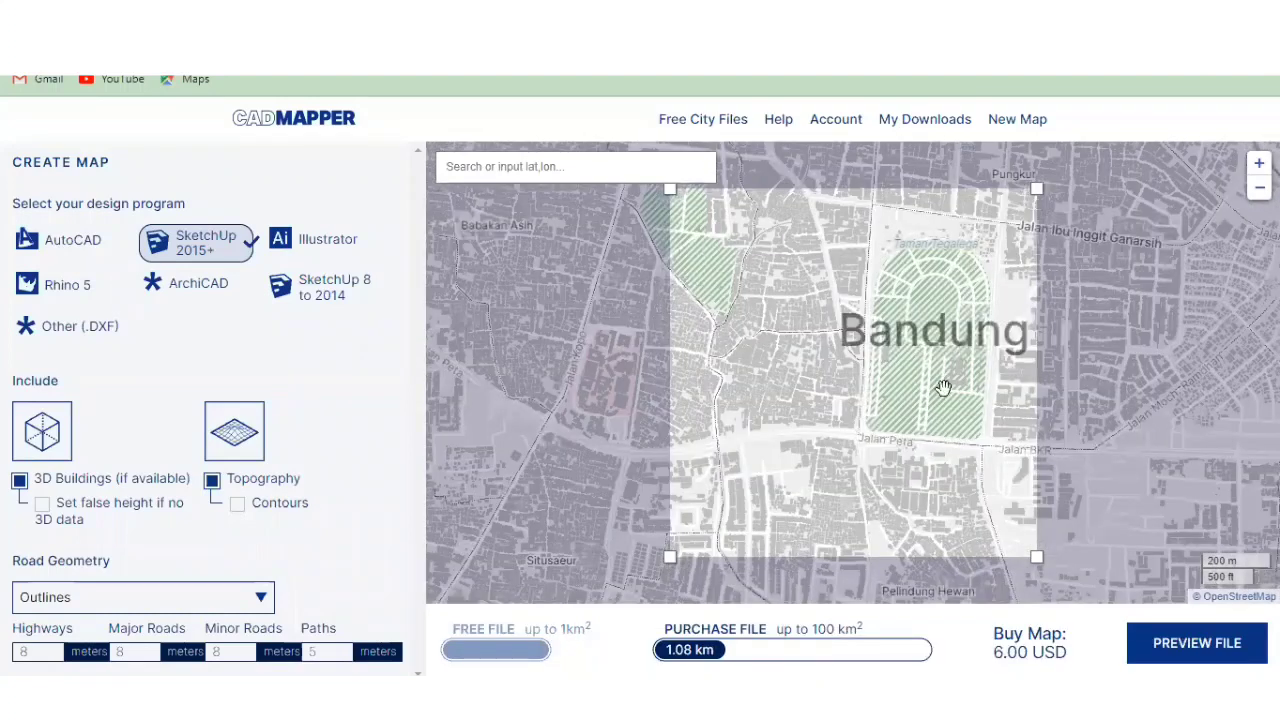
scroll(910, 380, "up", 1)
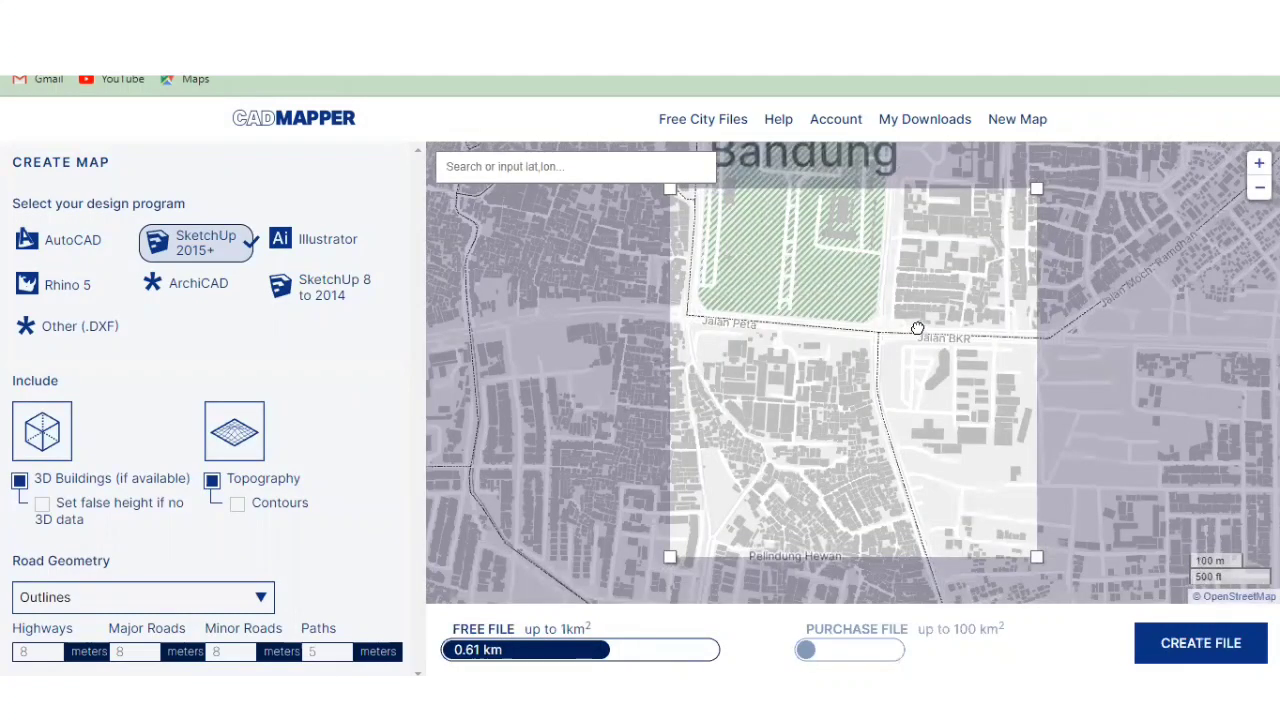
scroll(908, 490, "up", 1)
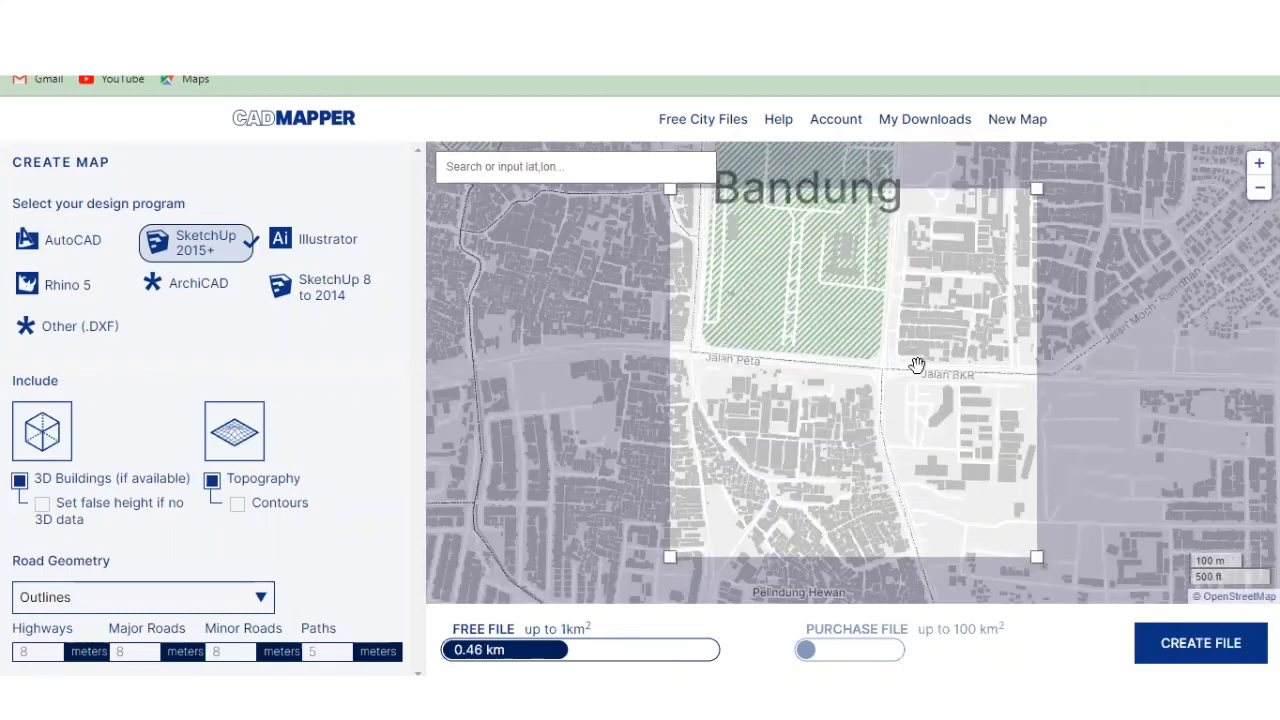
scroll(883, 469, "down", 3)
mouse_move(909, 455)
left_mouse_down()
mouse_move(887, 530)
mouse_move(880, 472)
mouse_move(834, 564)
left_mouse_up()
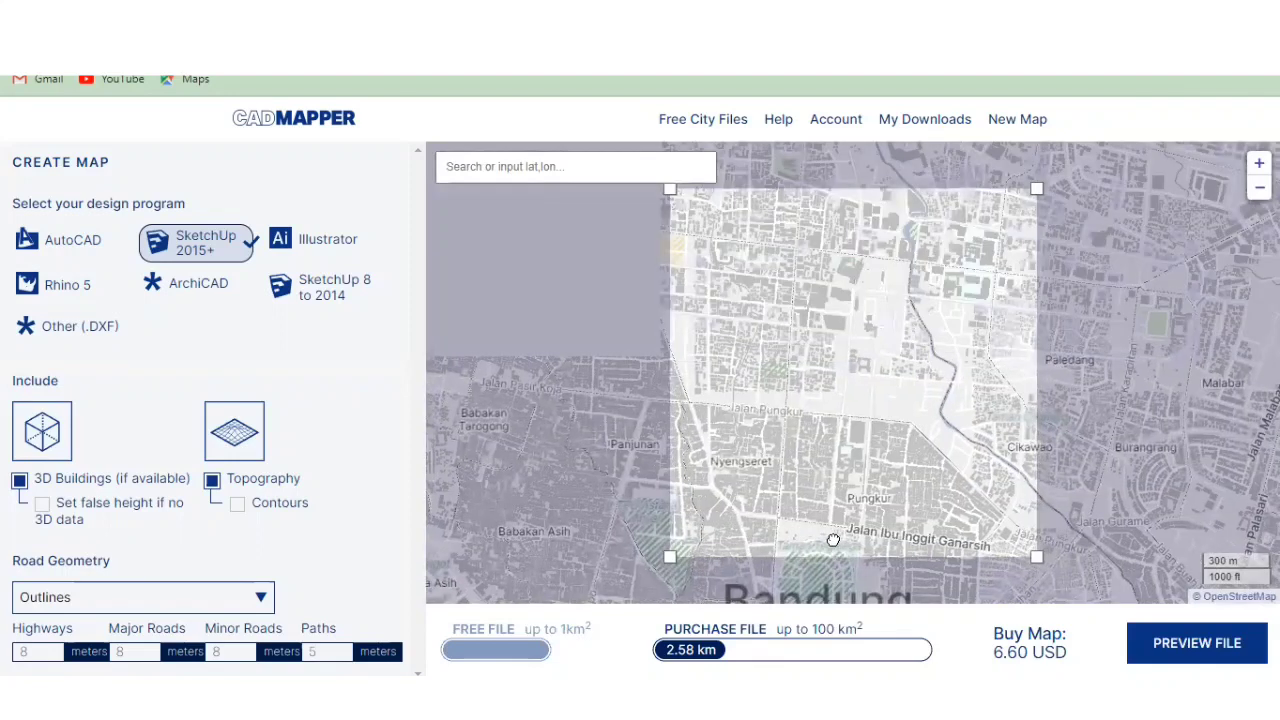
left_click_drag(894, 380, 889, 303)
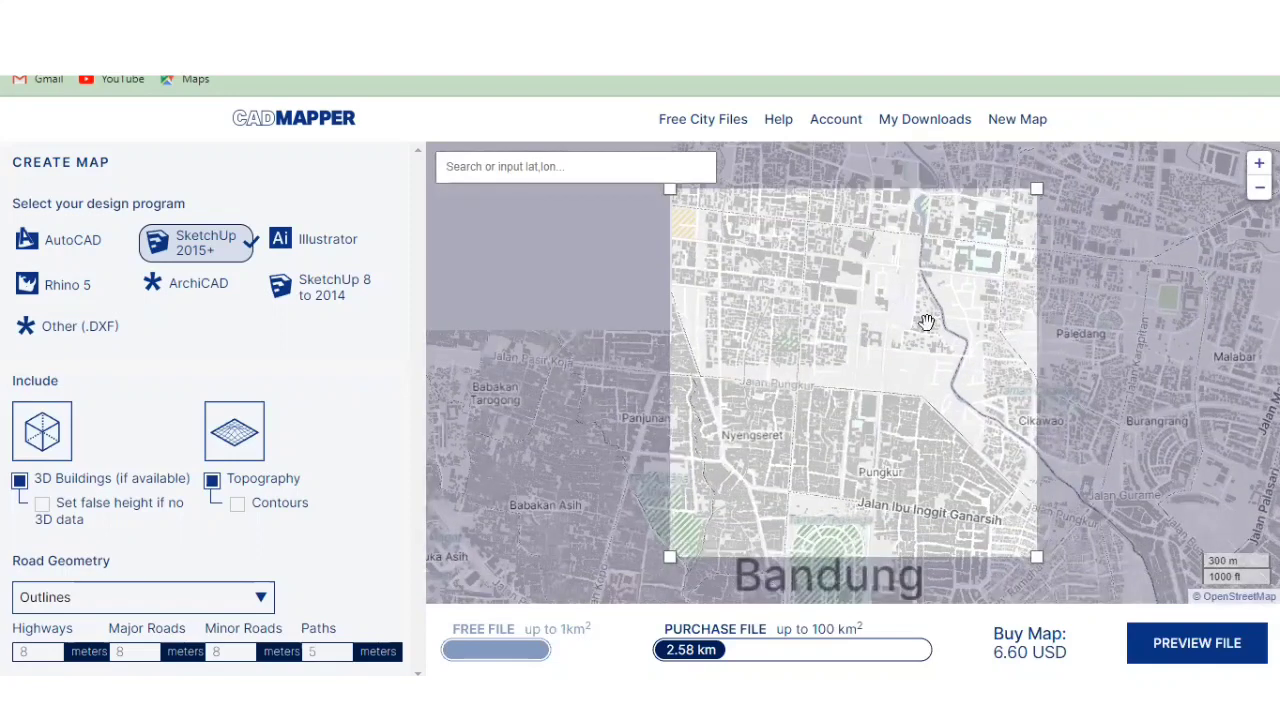
left_click_drag(886, 537, 933, 331)
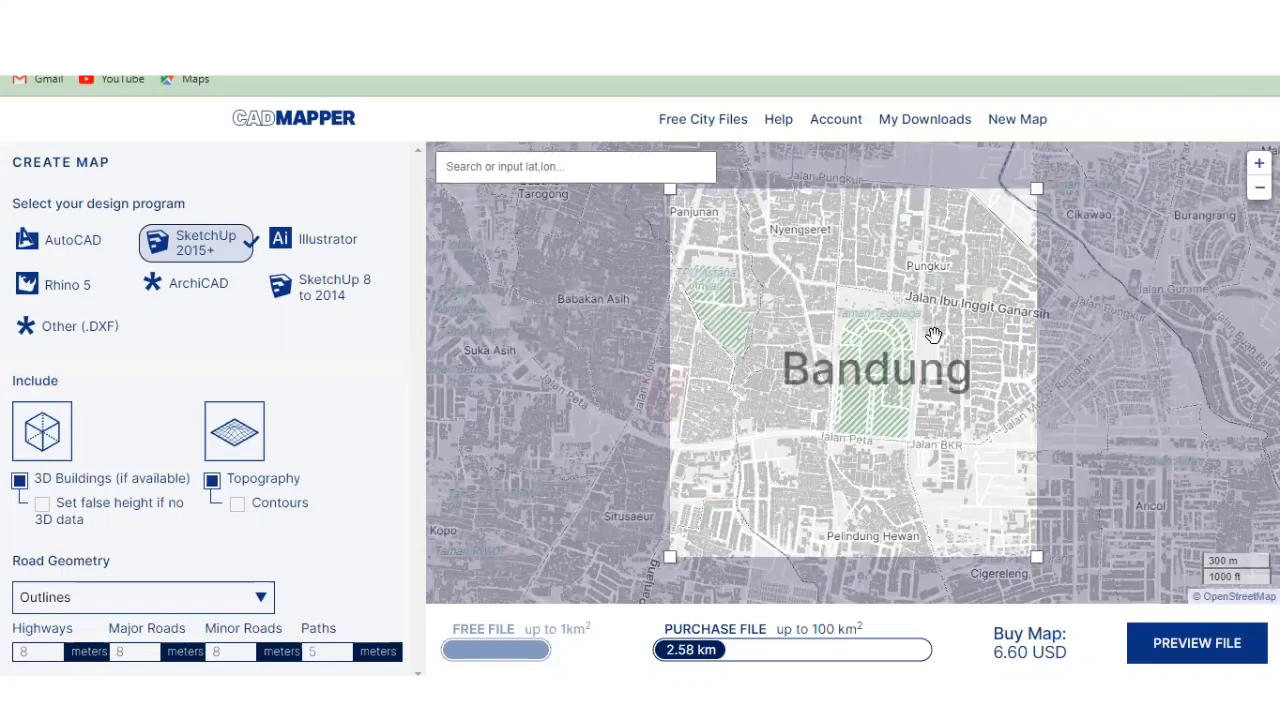
Step: Zoom and nudge the map until the park is centred in a free 0.61 km² area
scroll(933, 331, "up", 1)
scroll(933, 354, "down", 1)
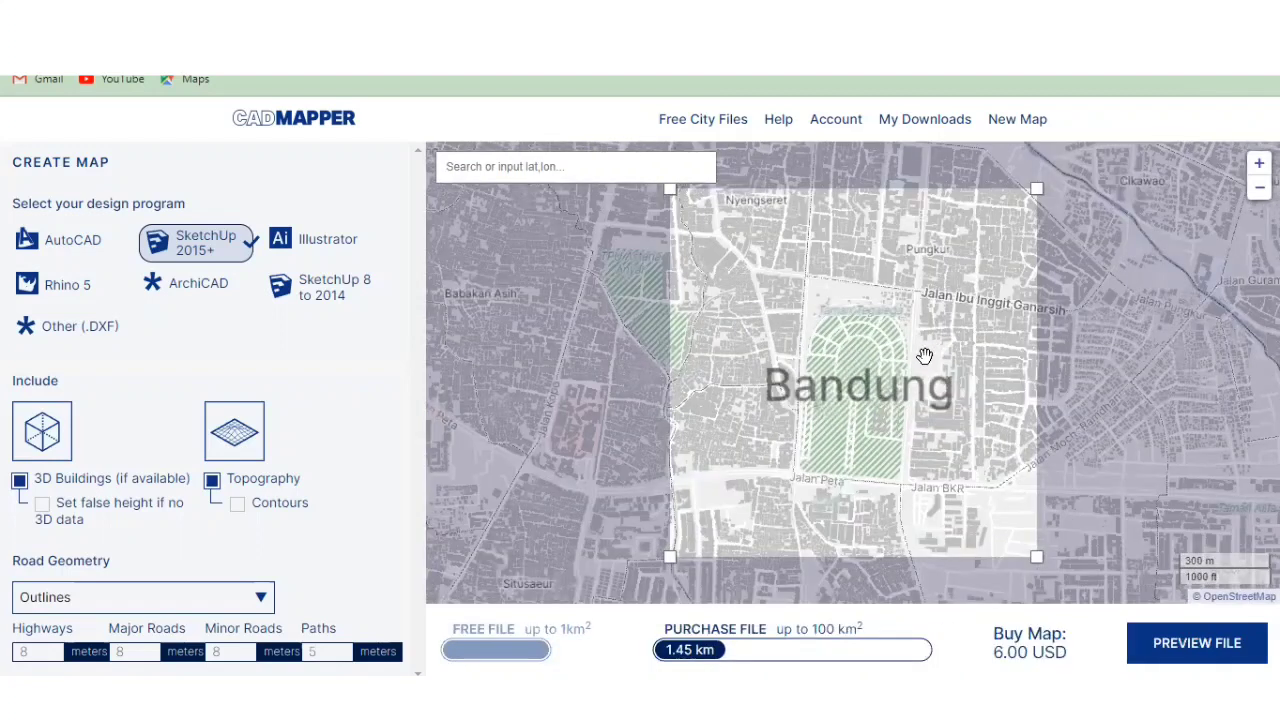
scroll(887, 341, "down", 1)
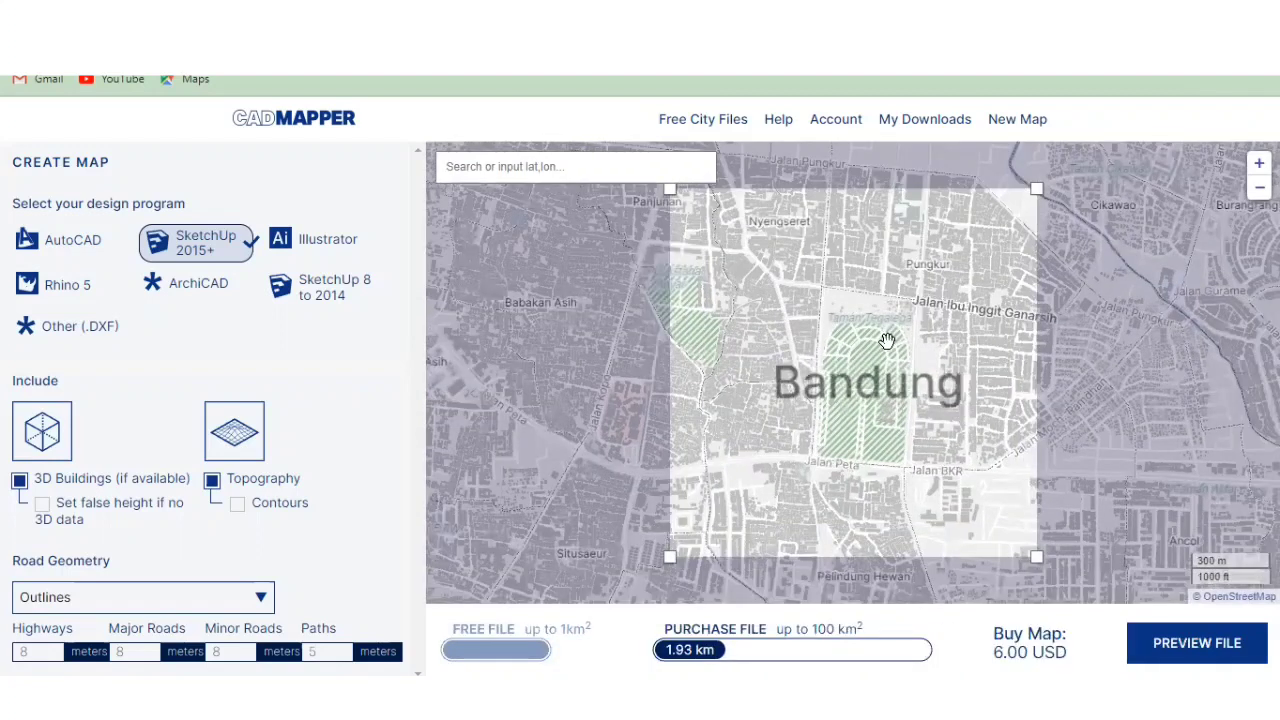
scroll(887, 341, "down", 1)
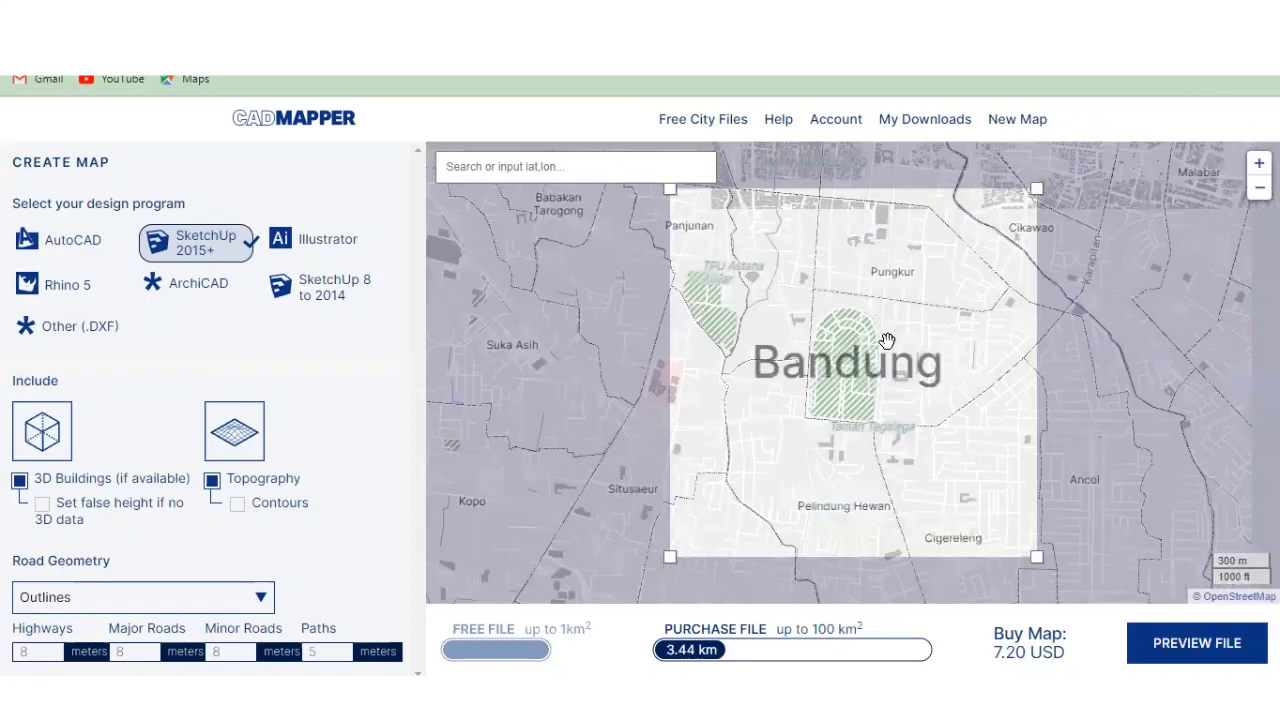
scroll(887, 341, "up", 2)
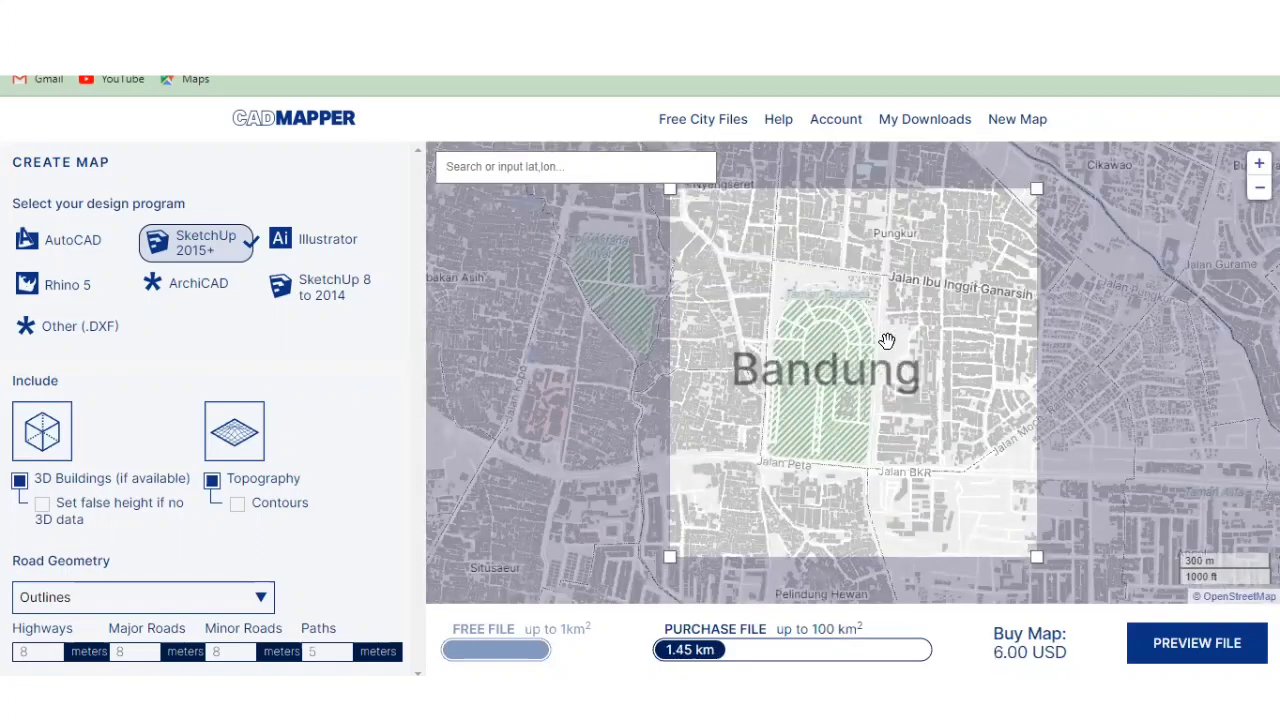
scroll(887, 341, "up", 1)
scroll(887, 341, "up", 1)
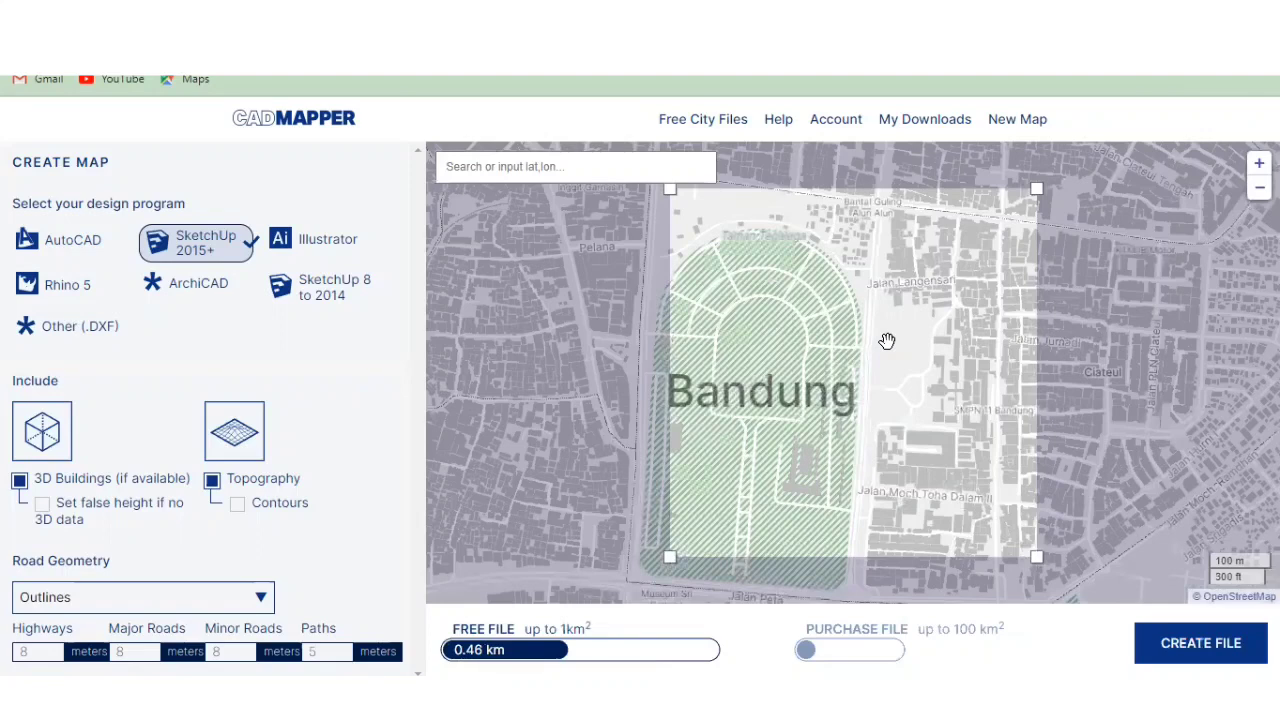
scroll(887, 341, "up", 1)
scroll(887, 341, "down", 1)
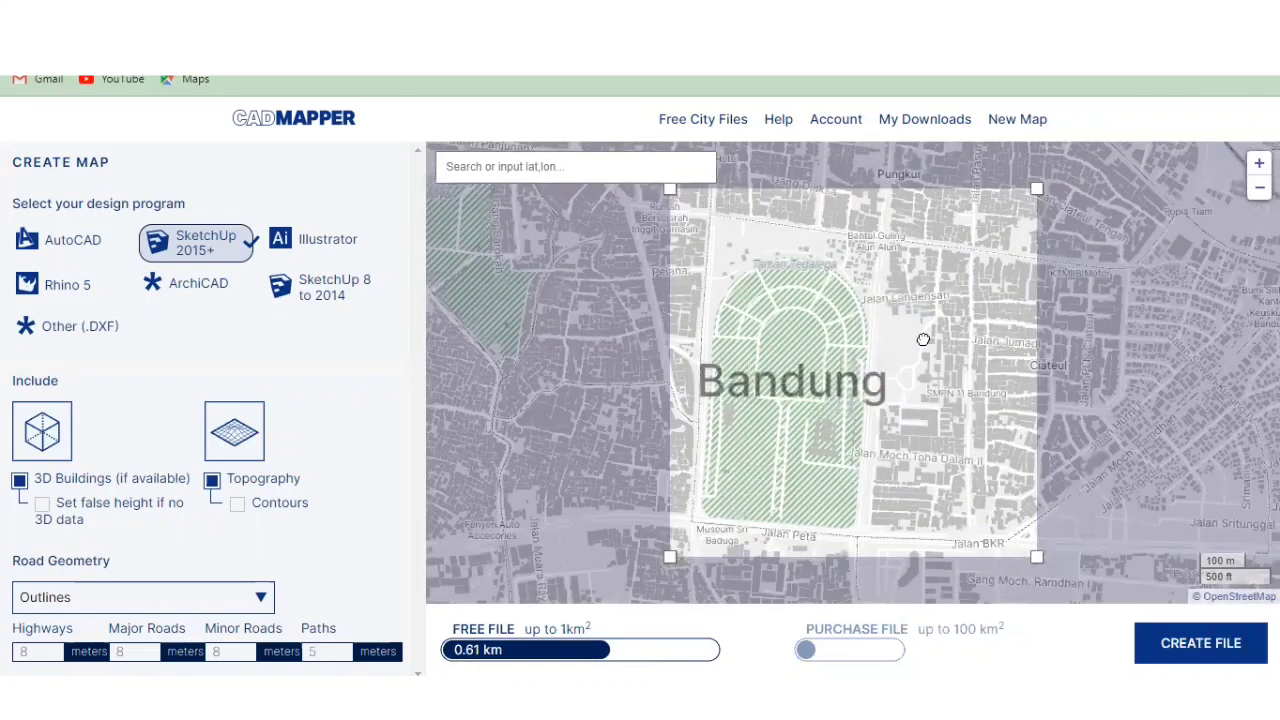
left_click_drag(908, 340, 936, 340)
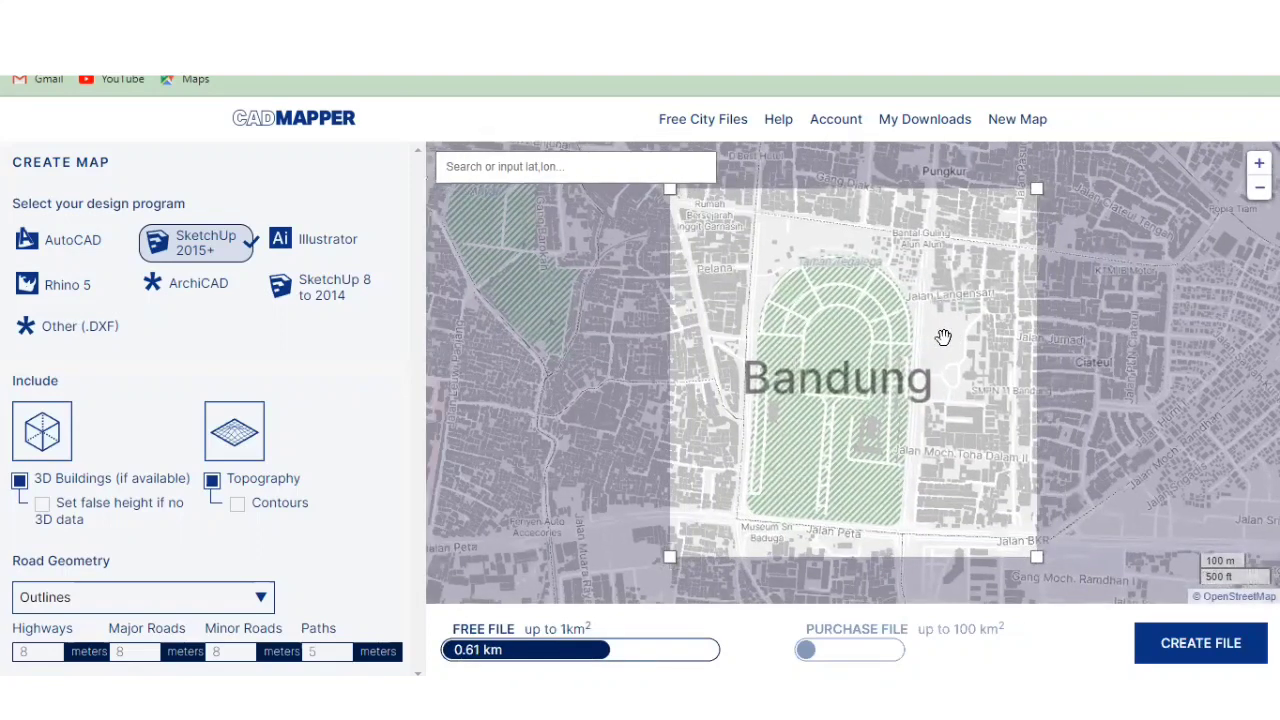
Step: Create the SketchUp file with 10 m contours and a 3 m false building height
left_click(1183, 645)
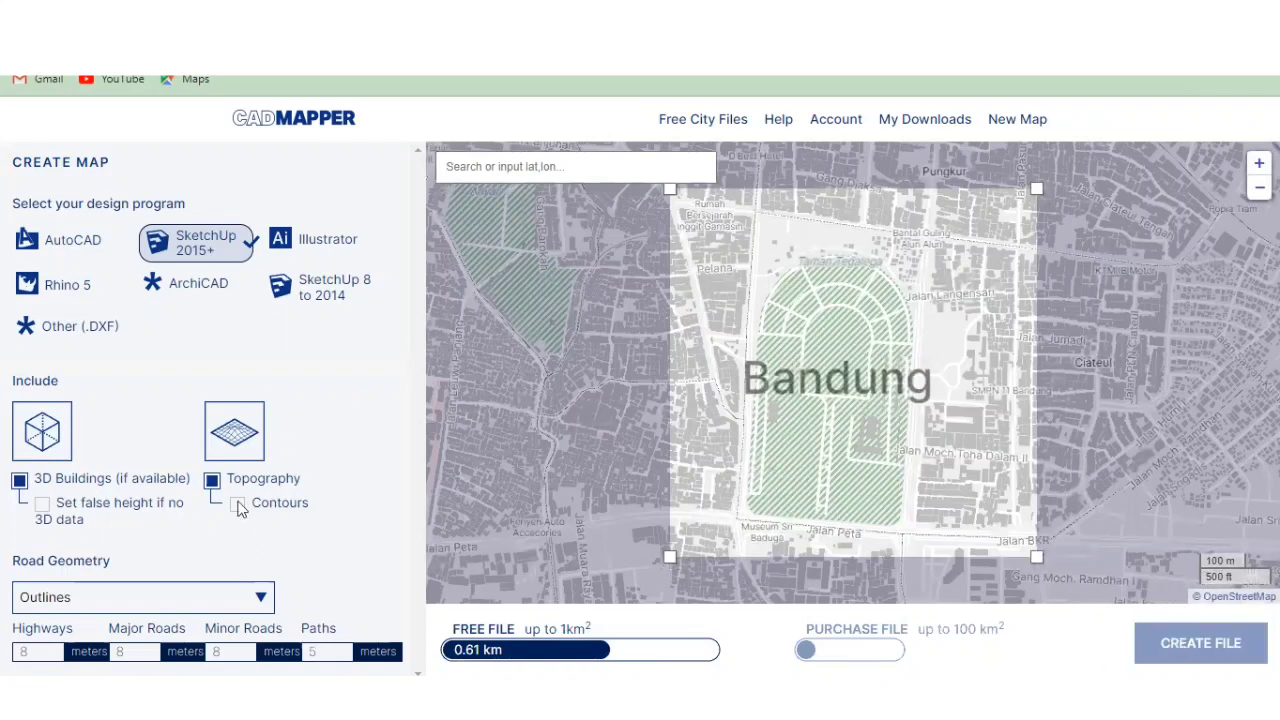
left_click(240, 504)
left_click(40, 506)
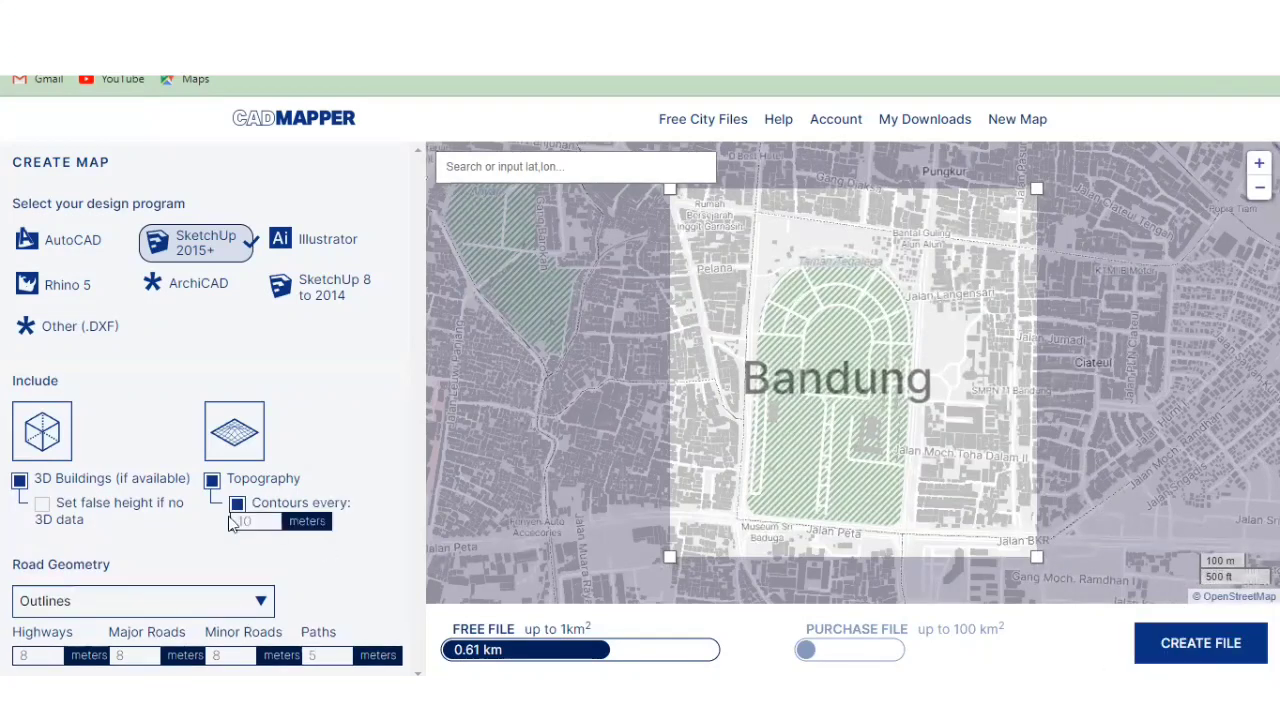
left_click(1230, 652)
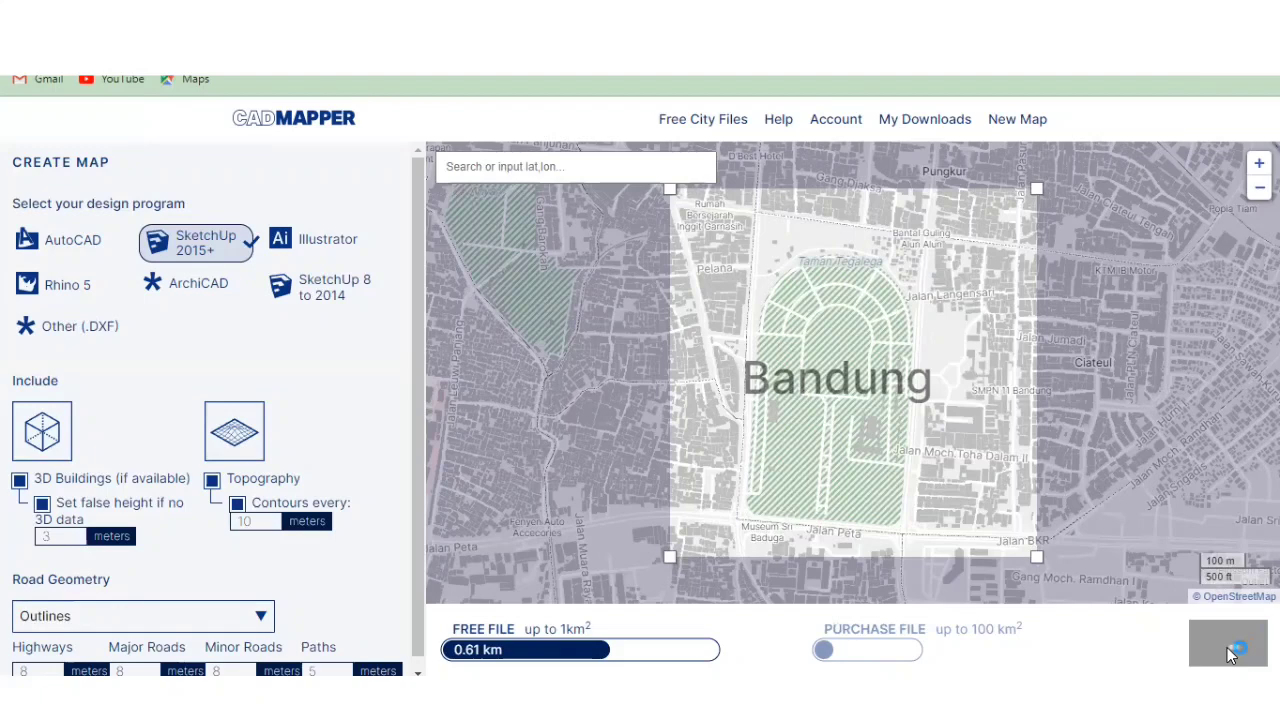
left_click(1230, 652)
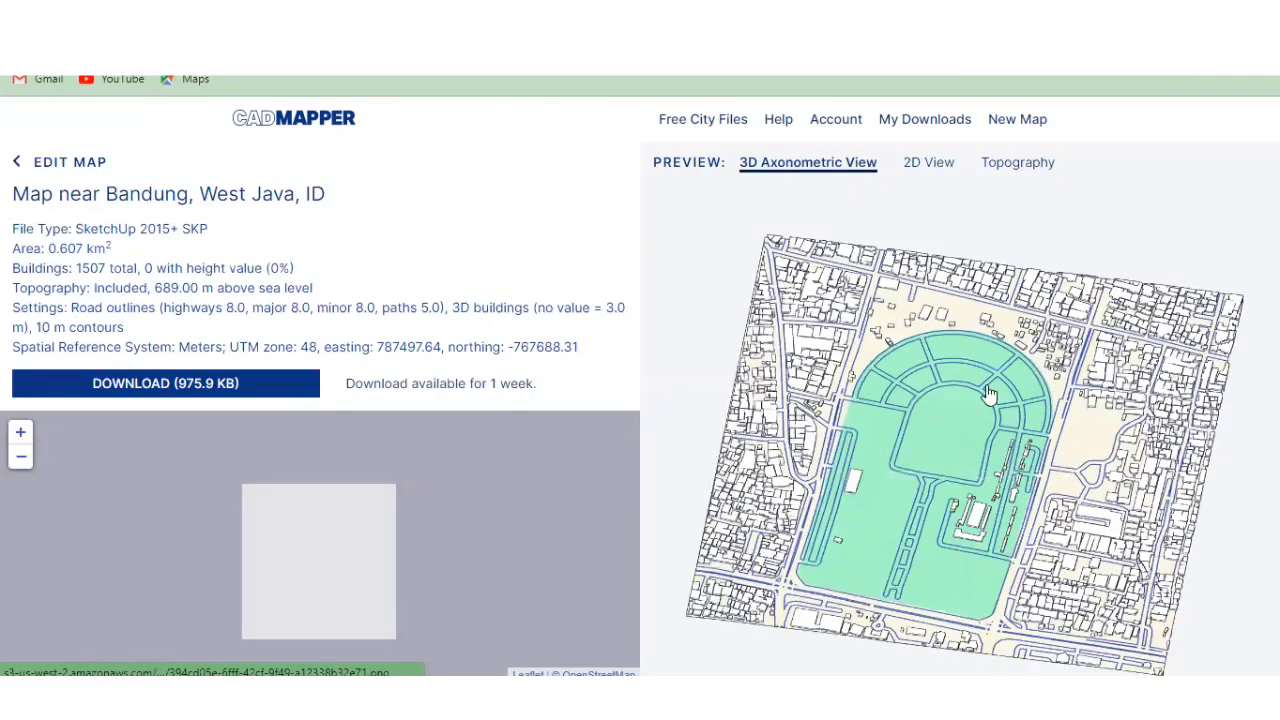
Step: Preview the site in 2D View and Topography, then download the 975.9 KB map file
left_click(939, 169)
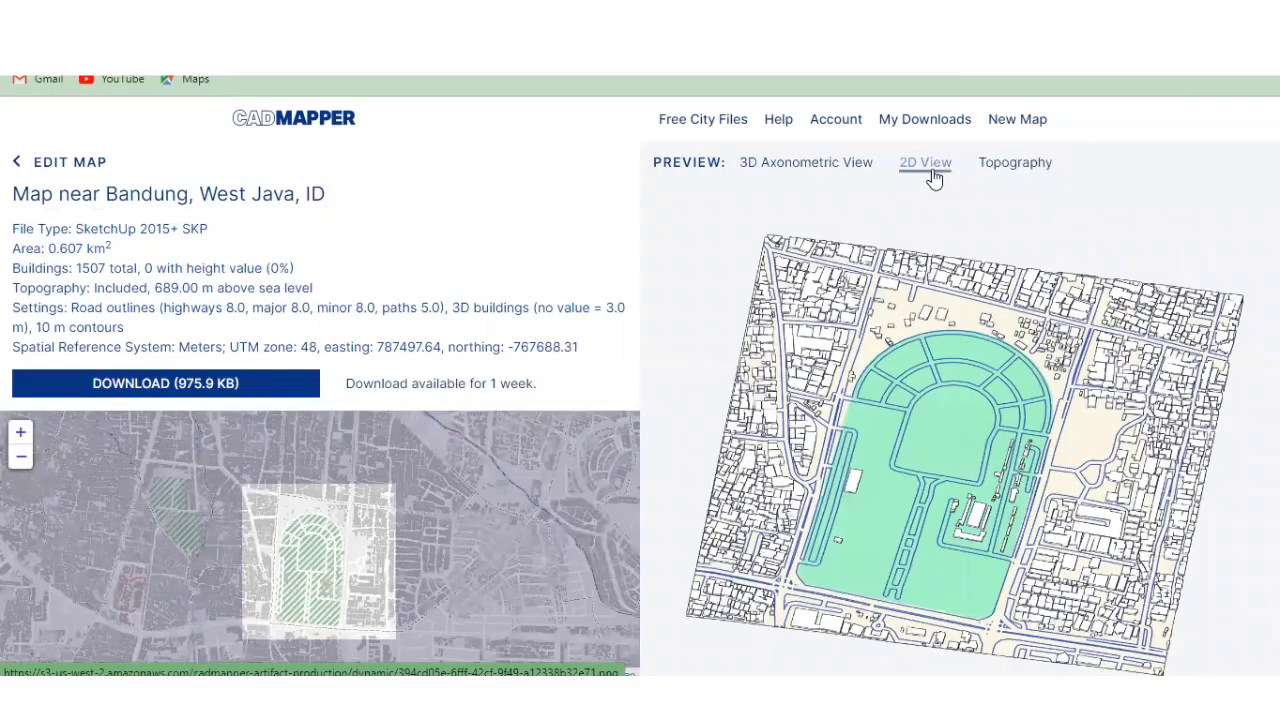
left_click(930, 178)
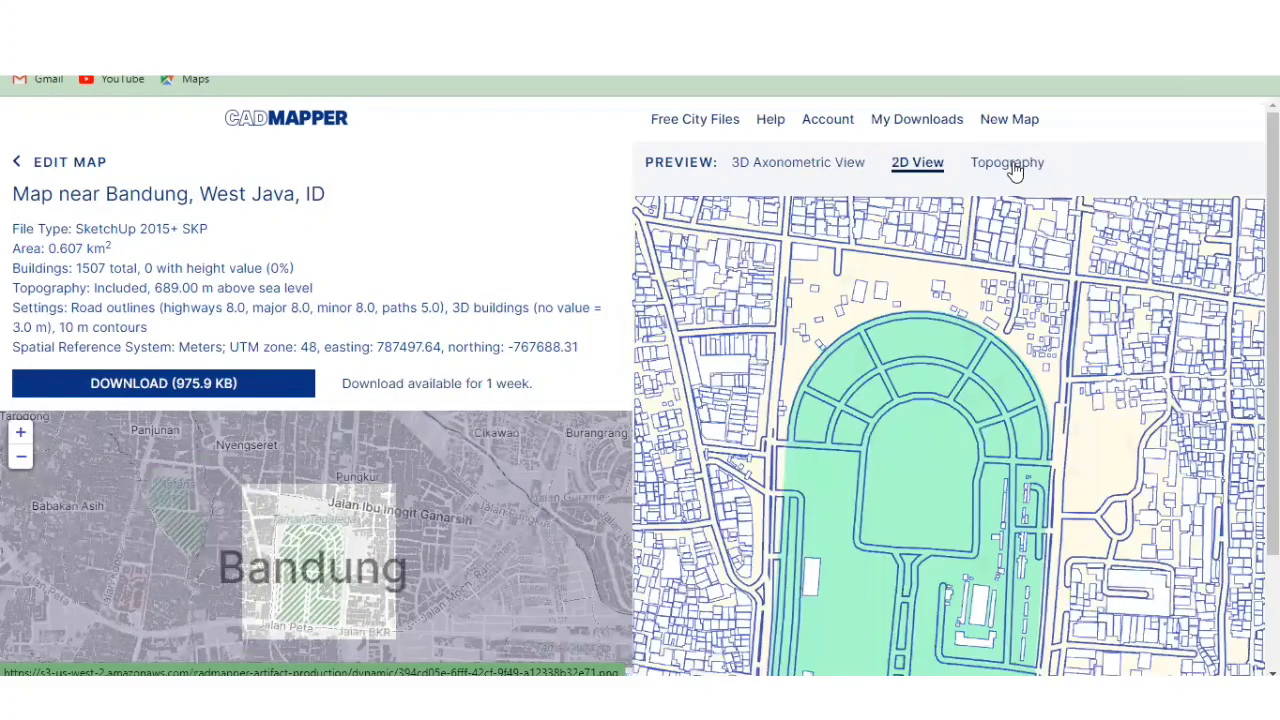
left_click(1014, 168)
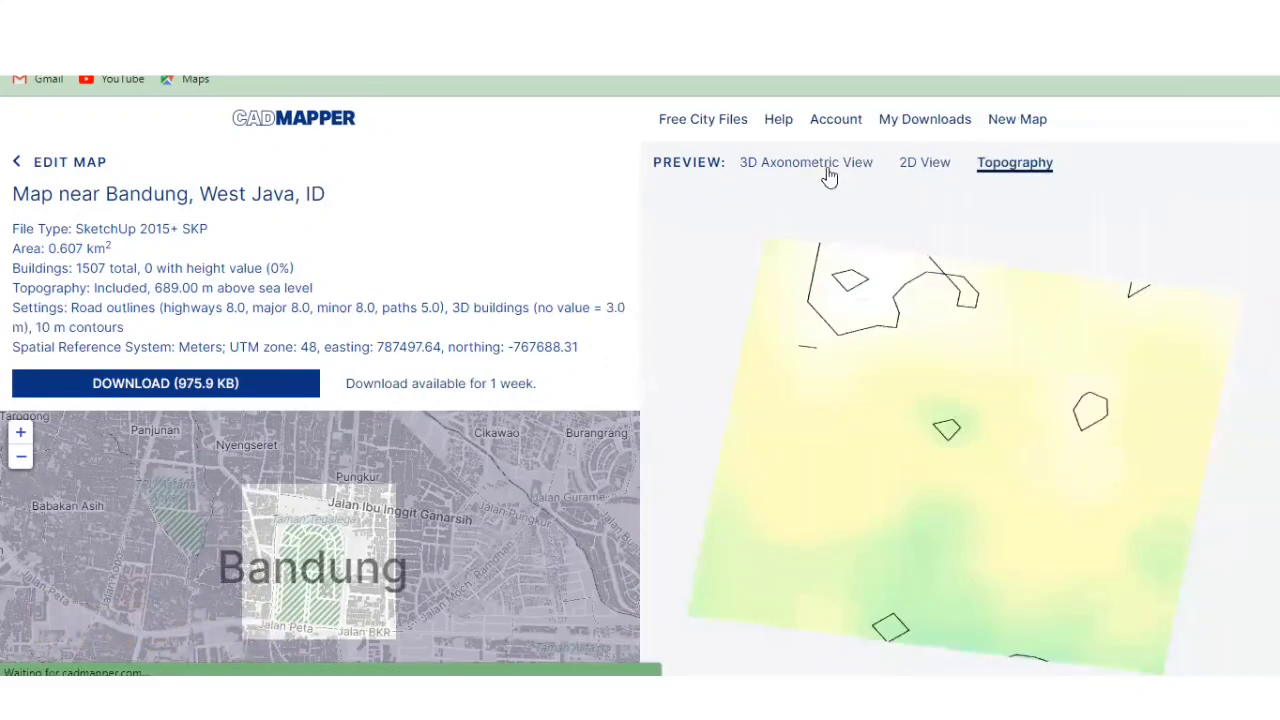
left_click(104, 384)
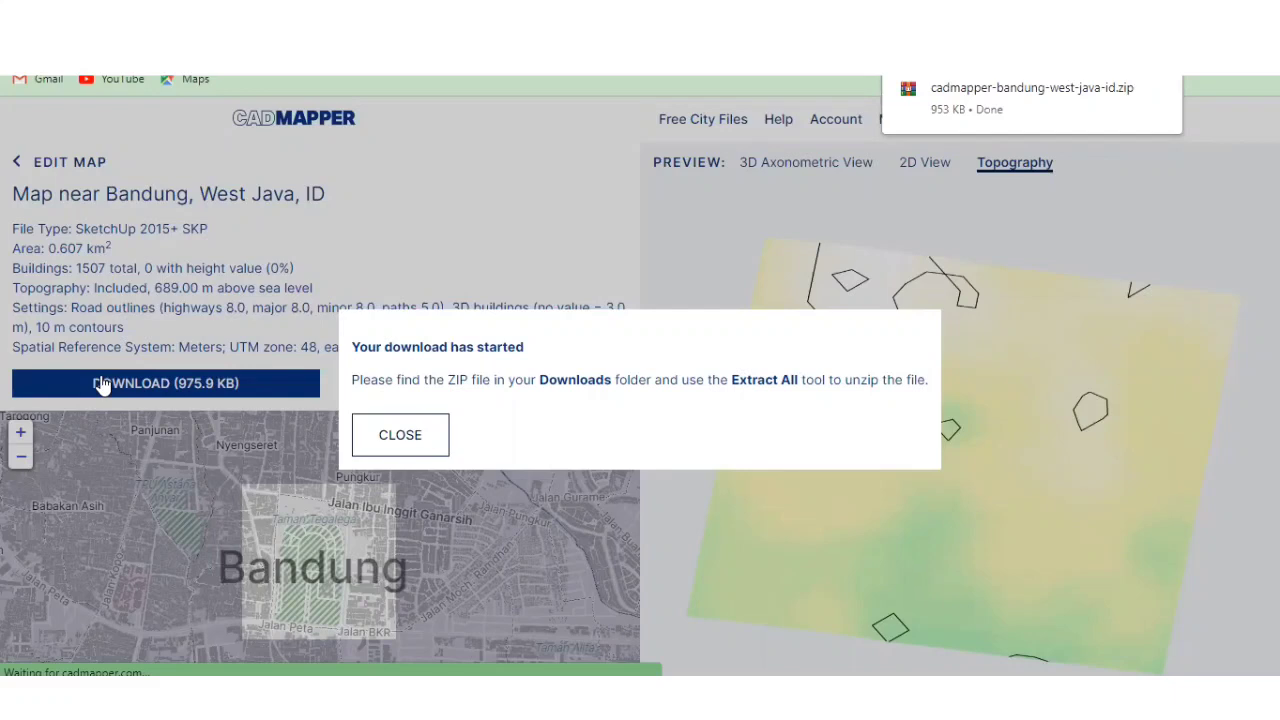
Step: Close the download-started notice once the Bandung zip has downloaded
left_click(405, 431)
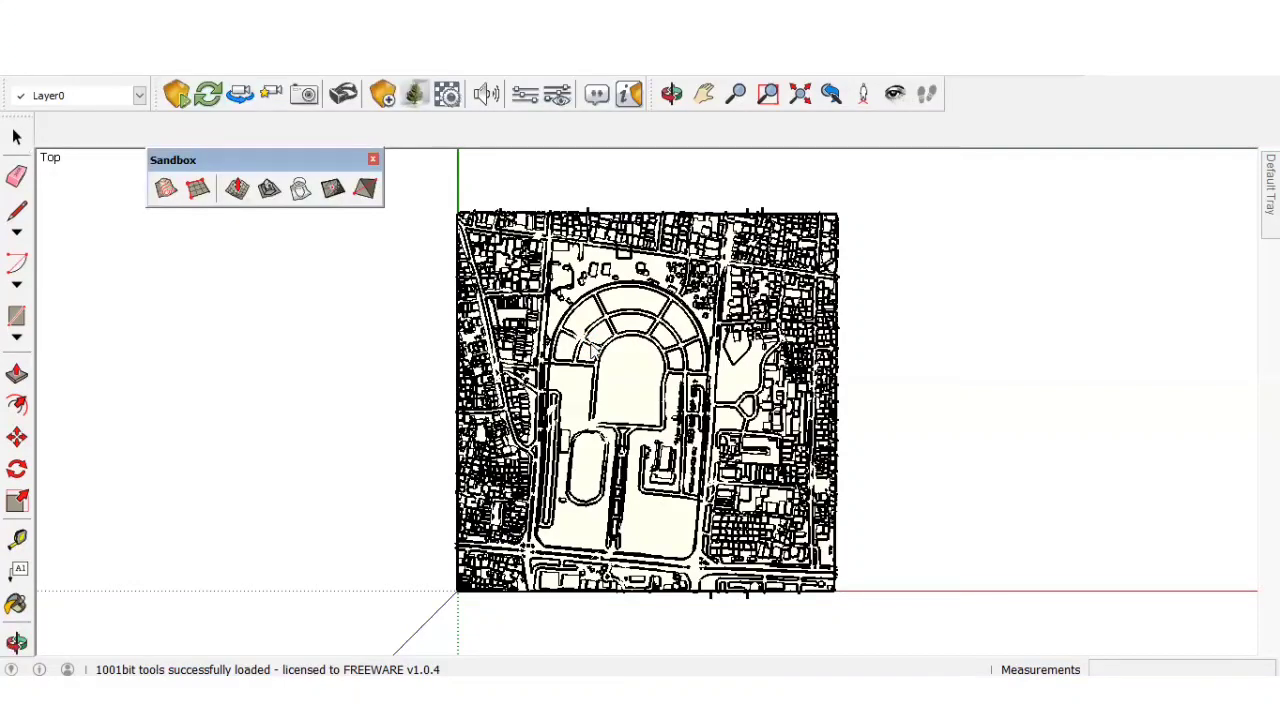
Step: Open the downloaded Bandung site model in SketchUp
left_click(593, 349)
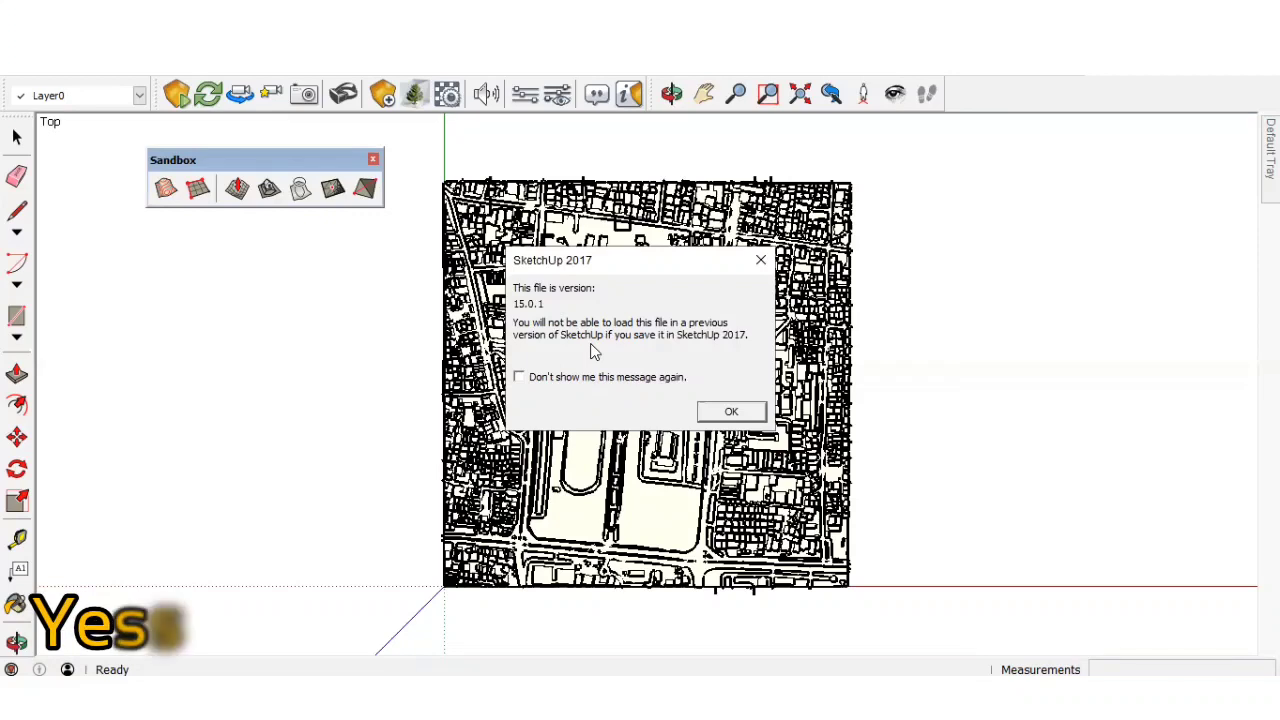
Step: Dismiss the SketchUp 2017 notice that the file was saved in version 15.0.1
left_click(740, 415)
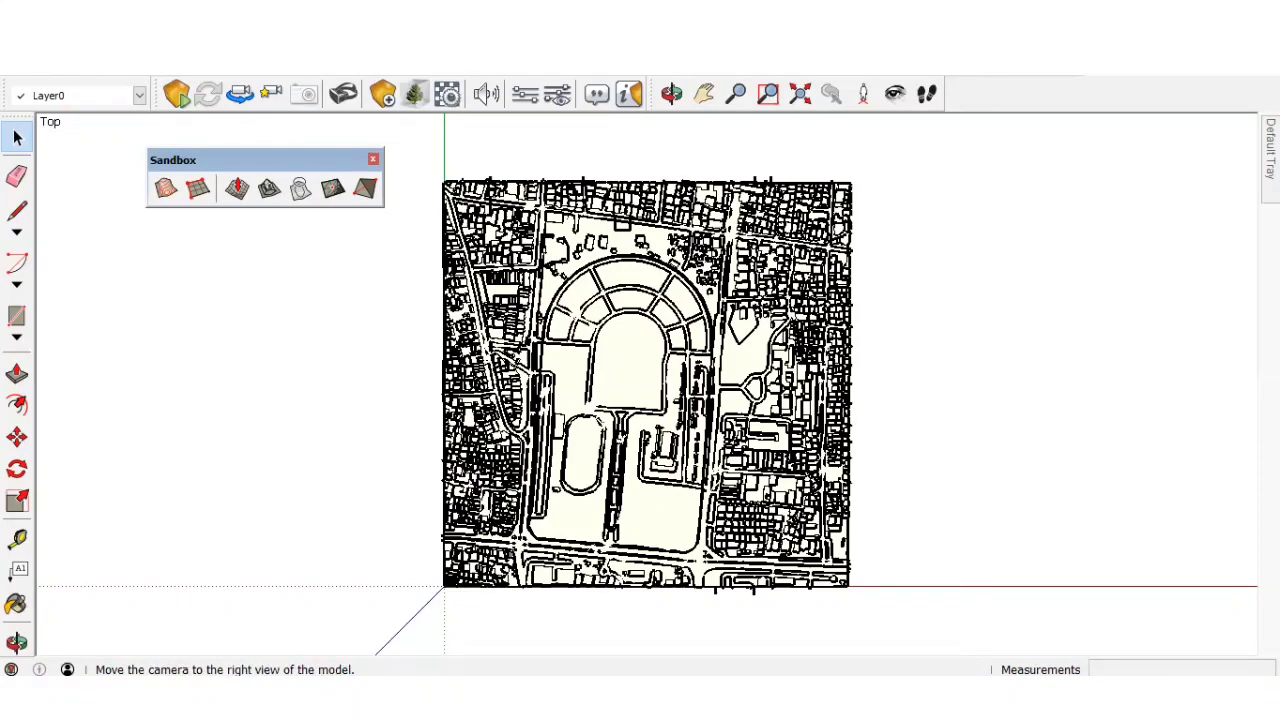
Step: Switch to a 3D view and orbit around the extruded building blocks and oval track
key("F8")
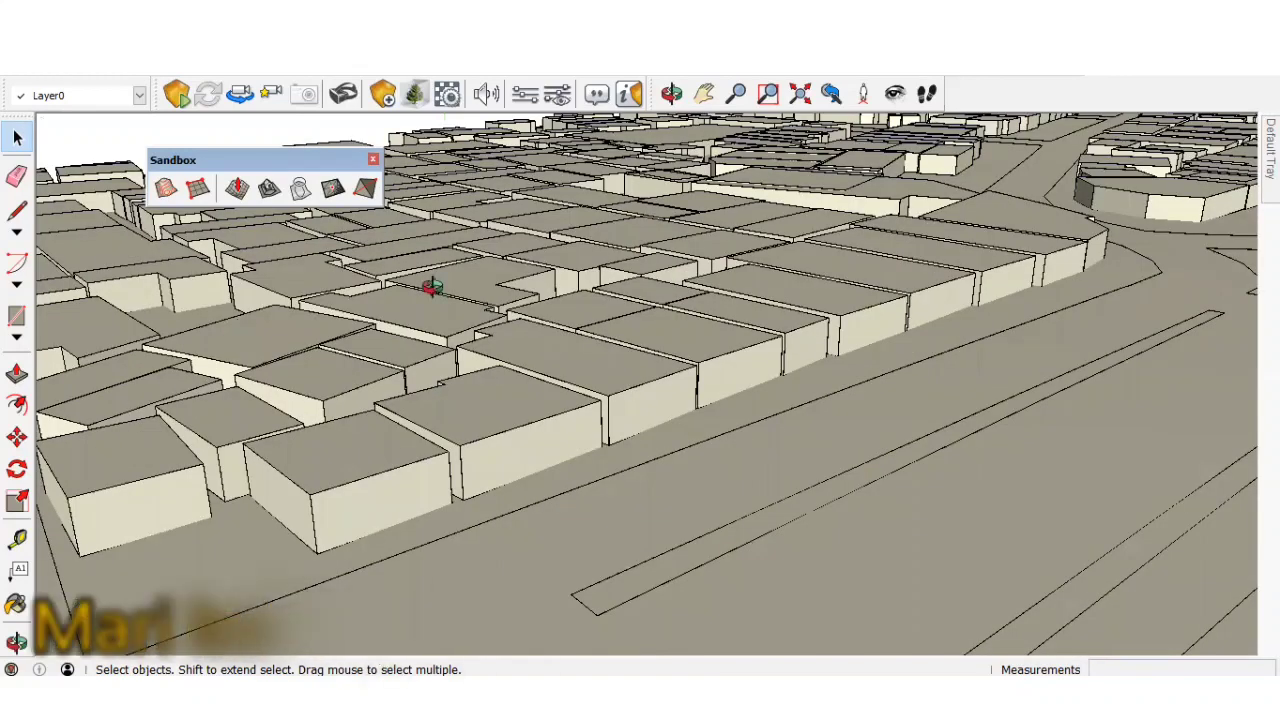
key("o")
left_click_drag(428, 286, 566, 300)
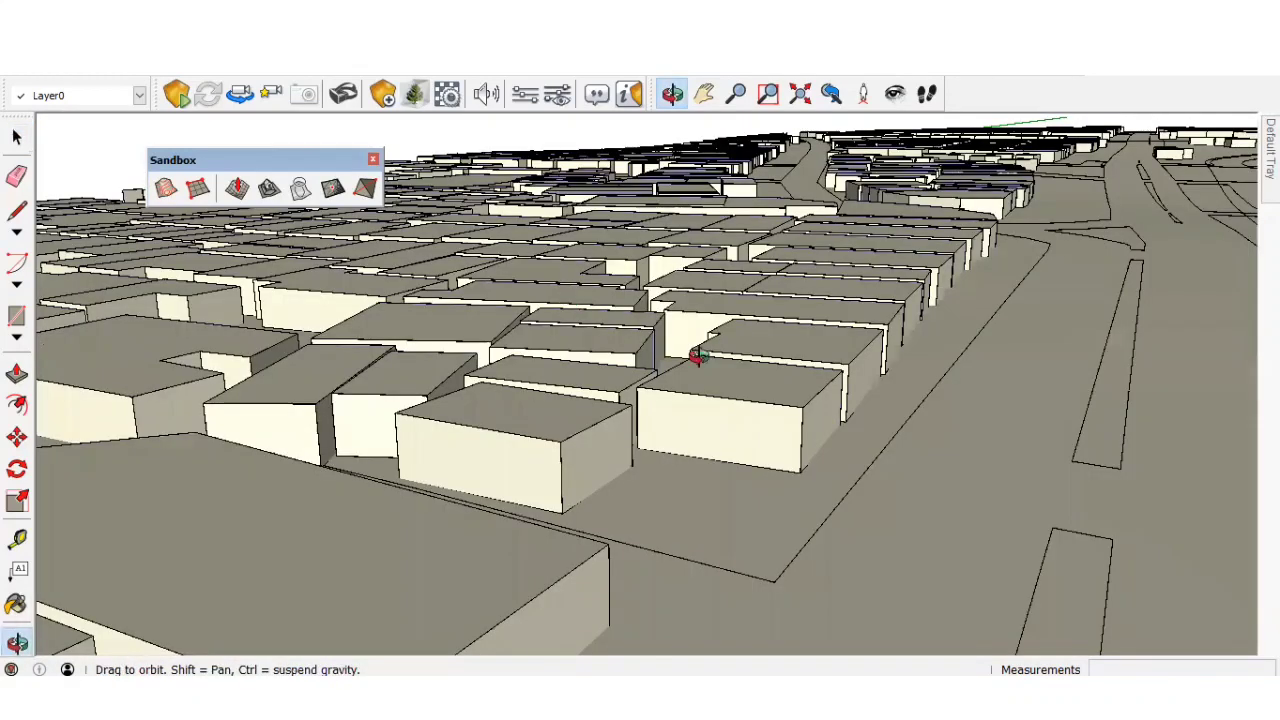
left_click_drag(694, 357, 542, 514)
key("space")
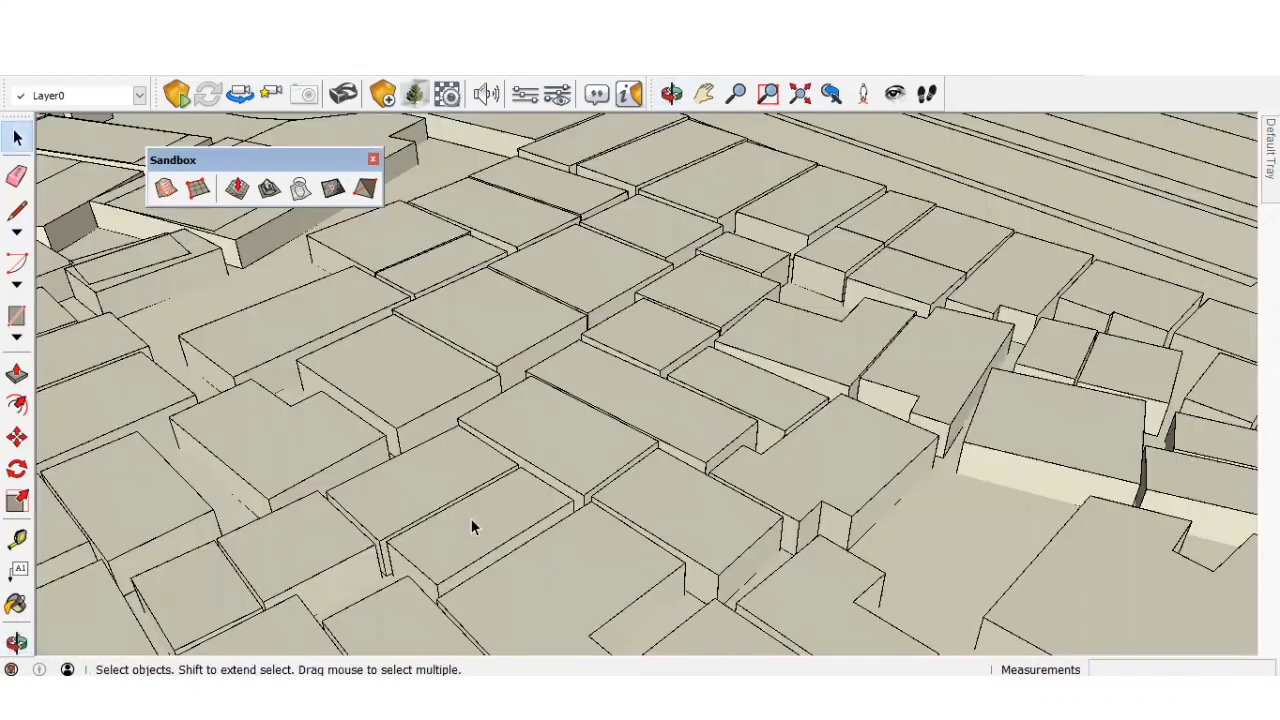
key("o")
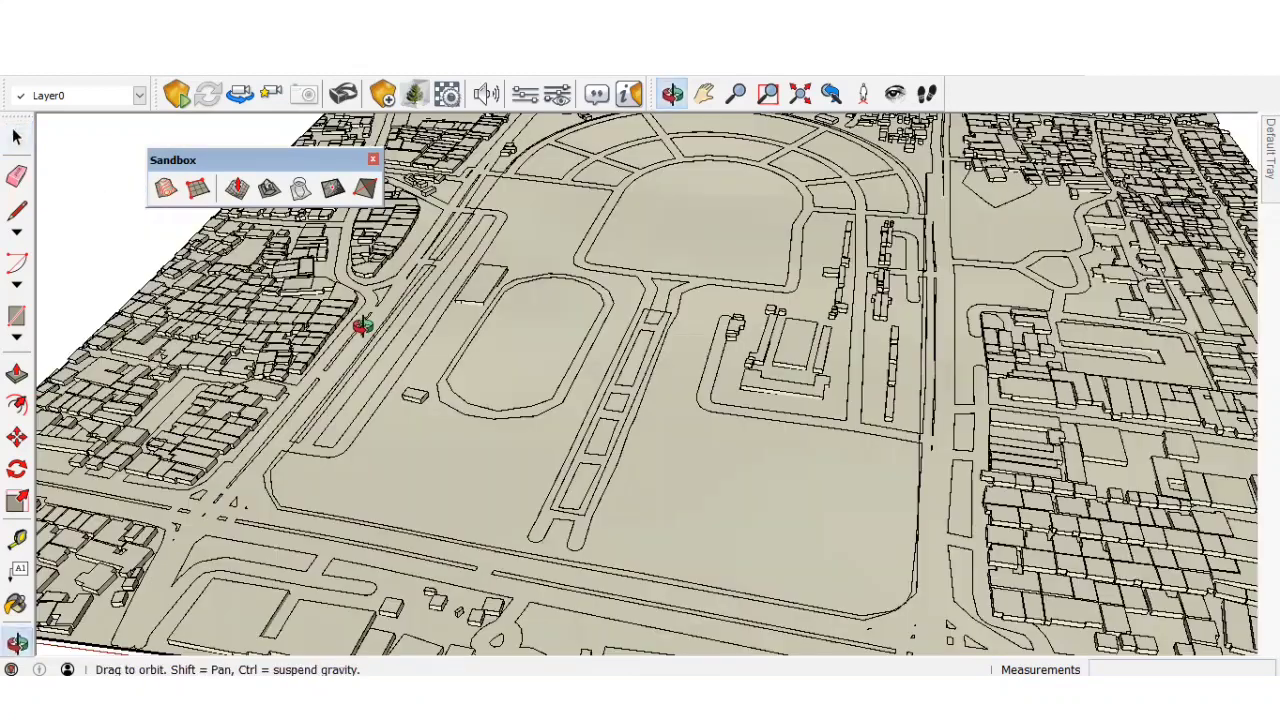
left_click_drag(362, 326, 278, 368)
left_click_drag(345, 476, 497, 449)
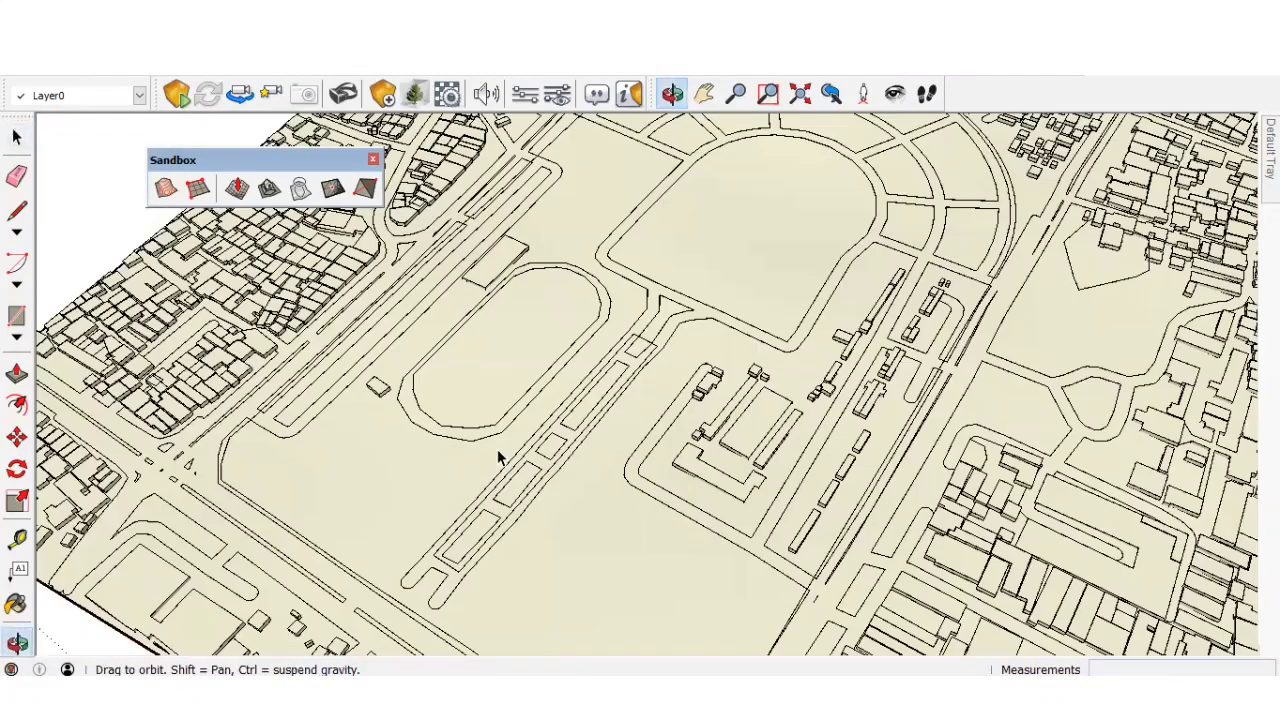
key("space")
Step: Show the whole site from the top view and inspect the linework inside the terrain group
key("F2")
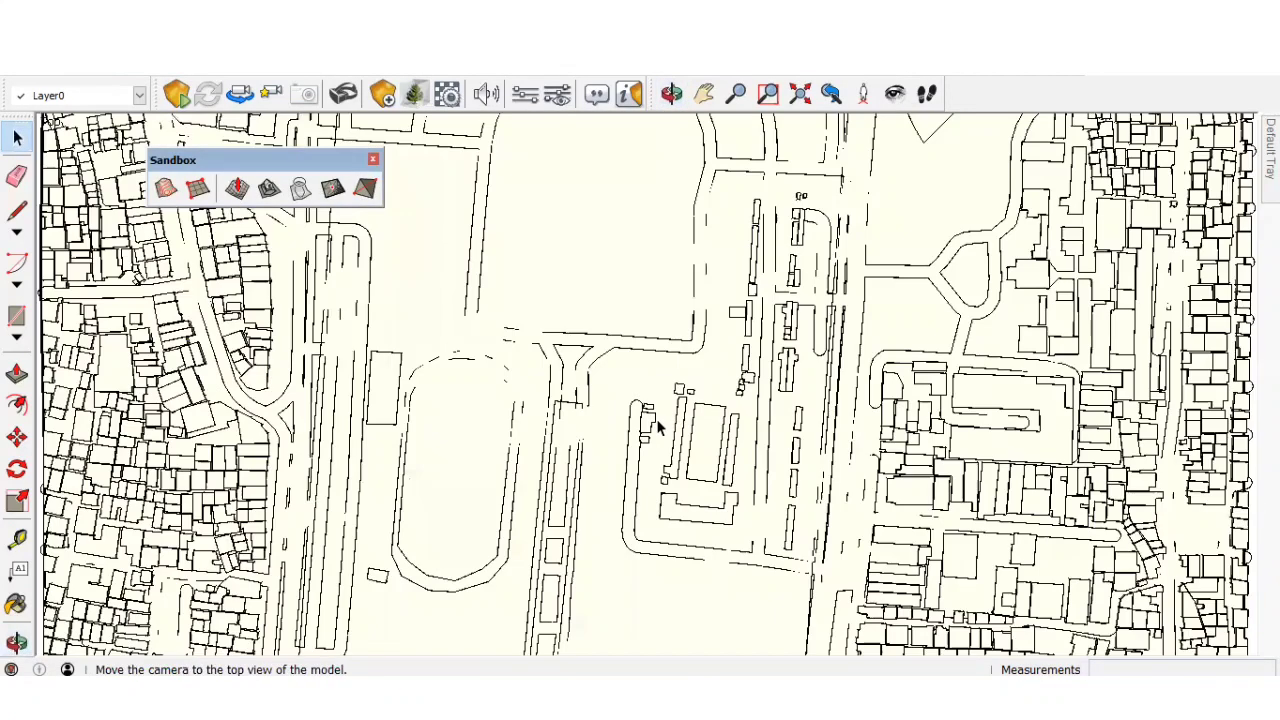
key("shift+z")
left_click(640, 318)
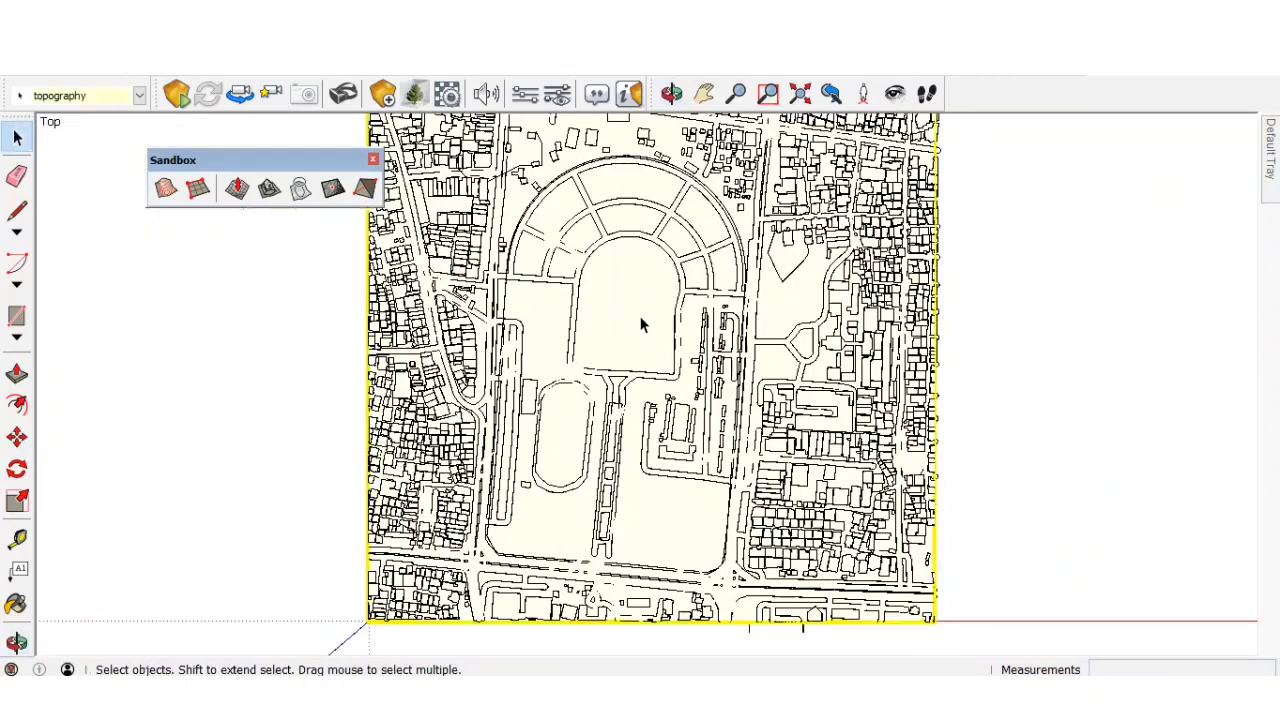
double_click(643, 323)
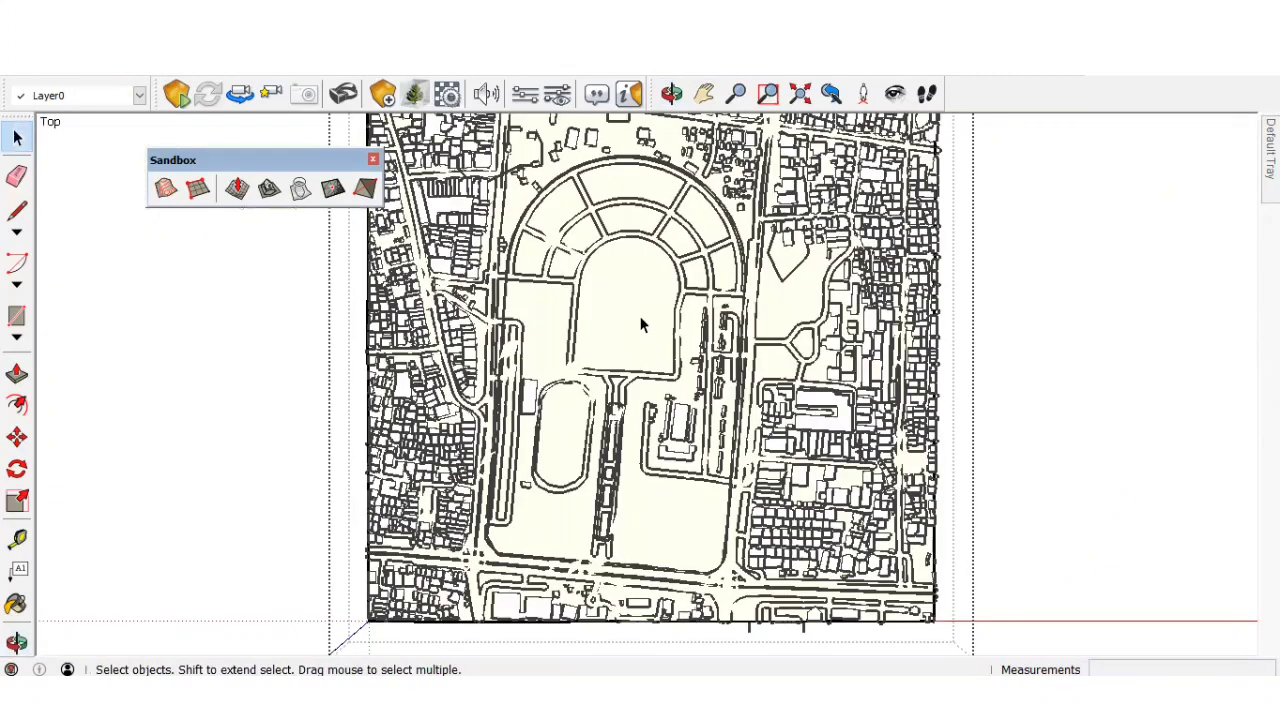
triple_click(643, 323)
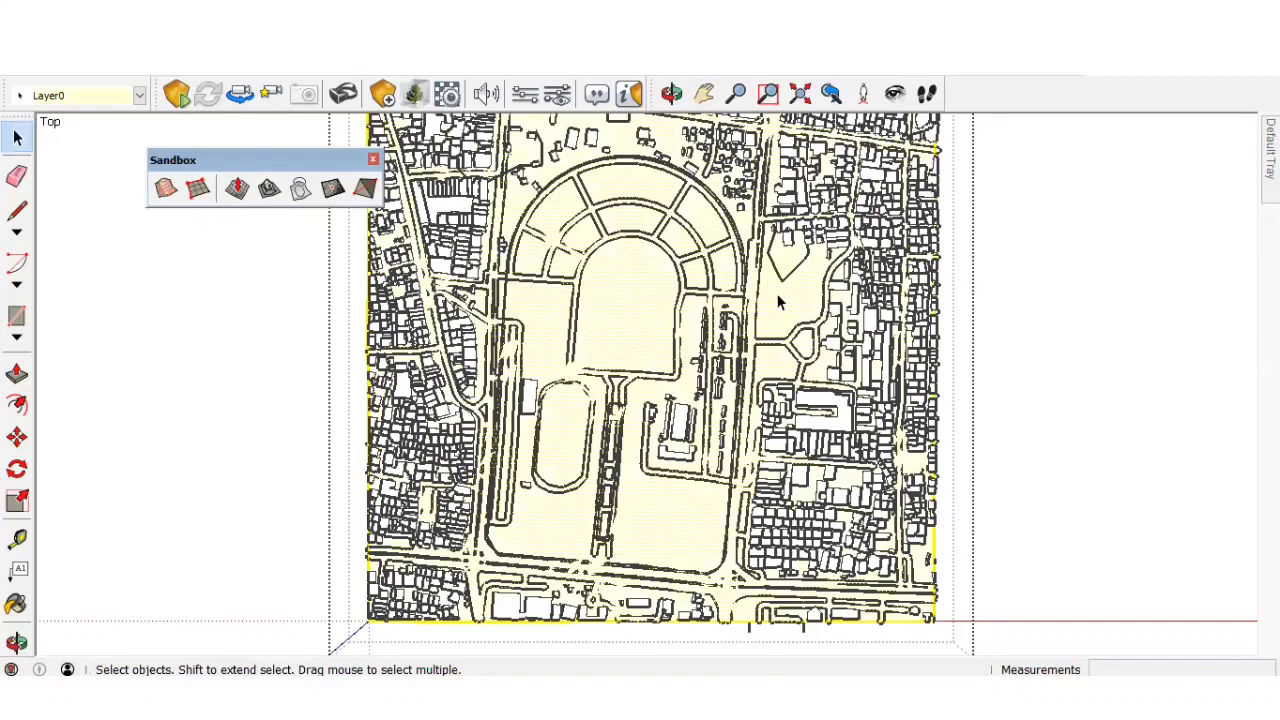
left_click(600, 337)
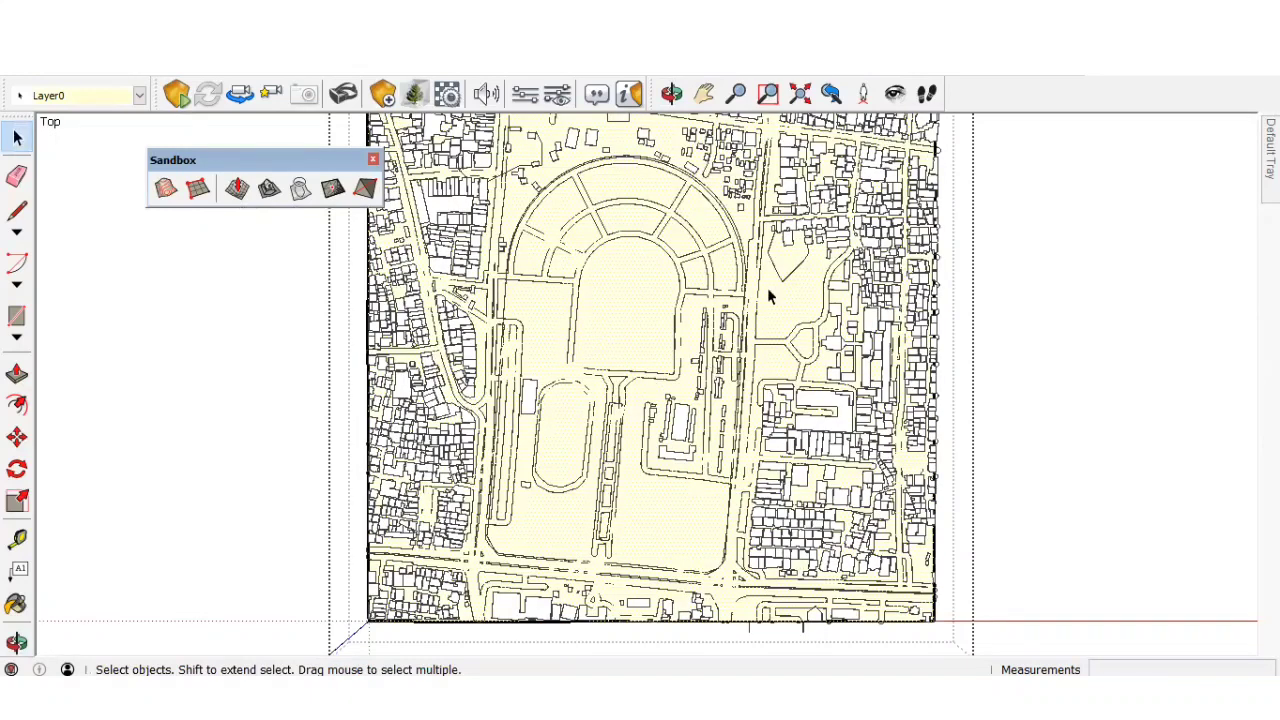
scroll(777, 443, "down", 1)
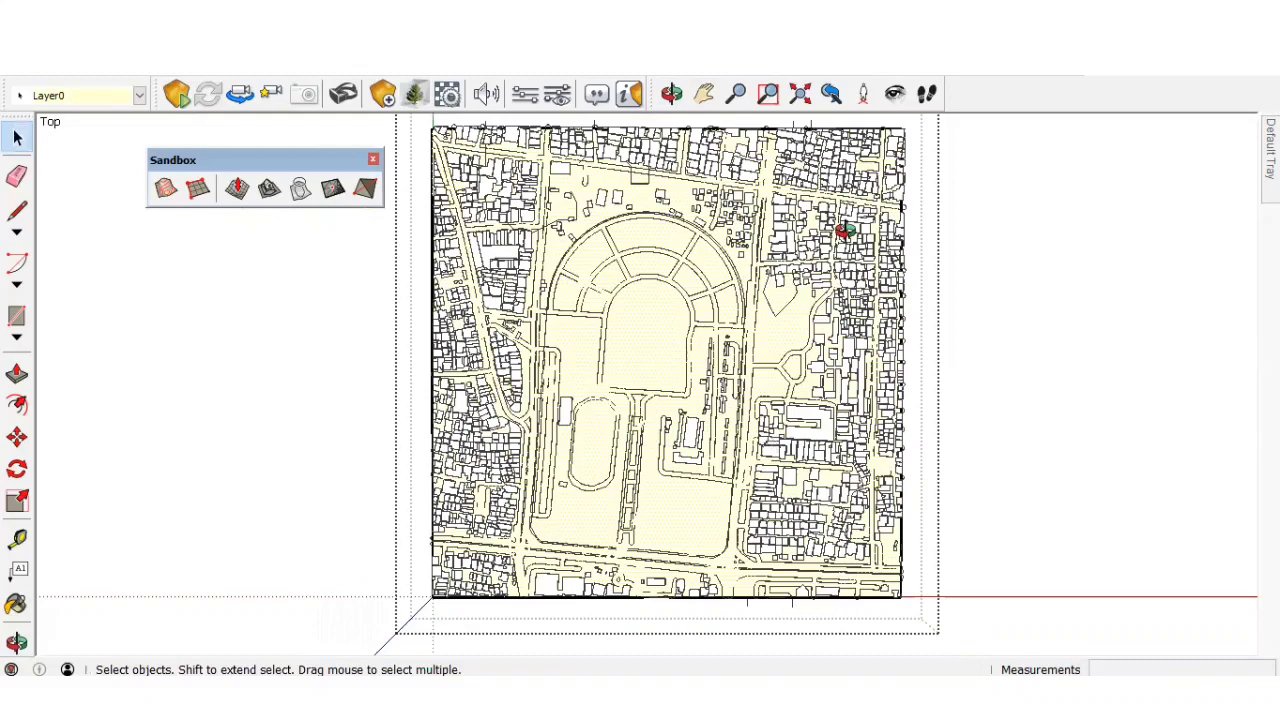
Step: Position the camera on the terrain at eye level and tilt the view toward the ground
left_click(866, 96)
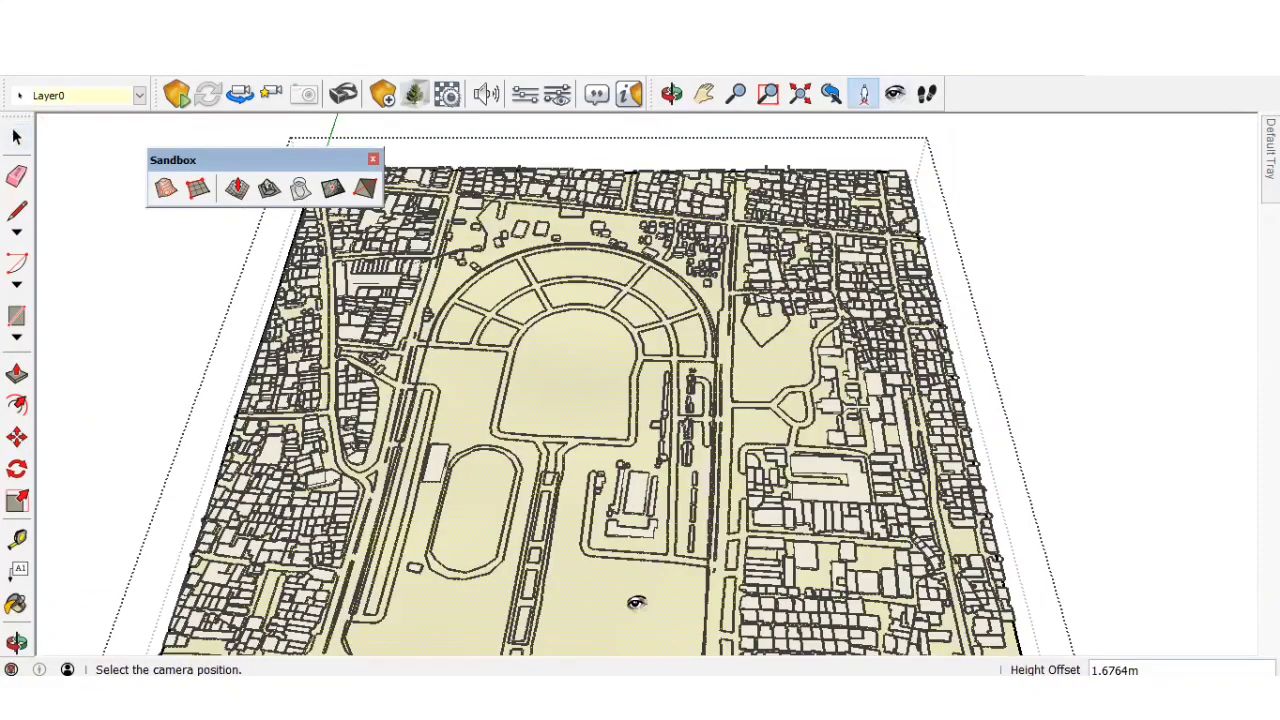
left_click(690, 562)
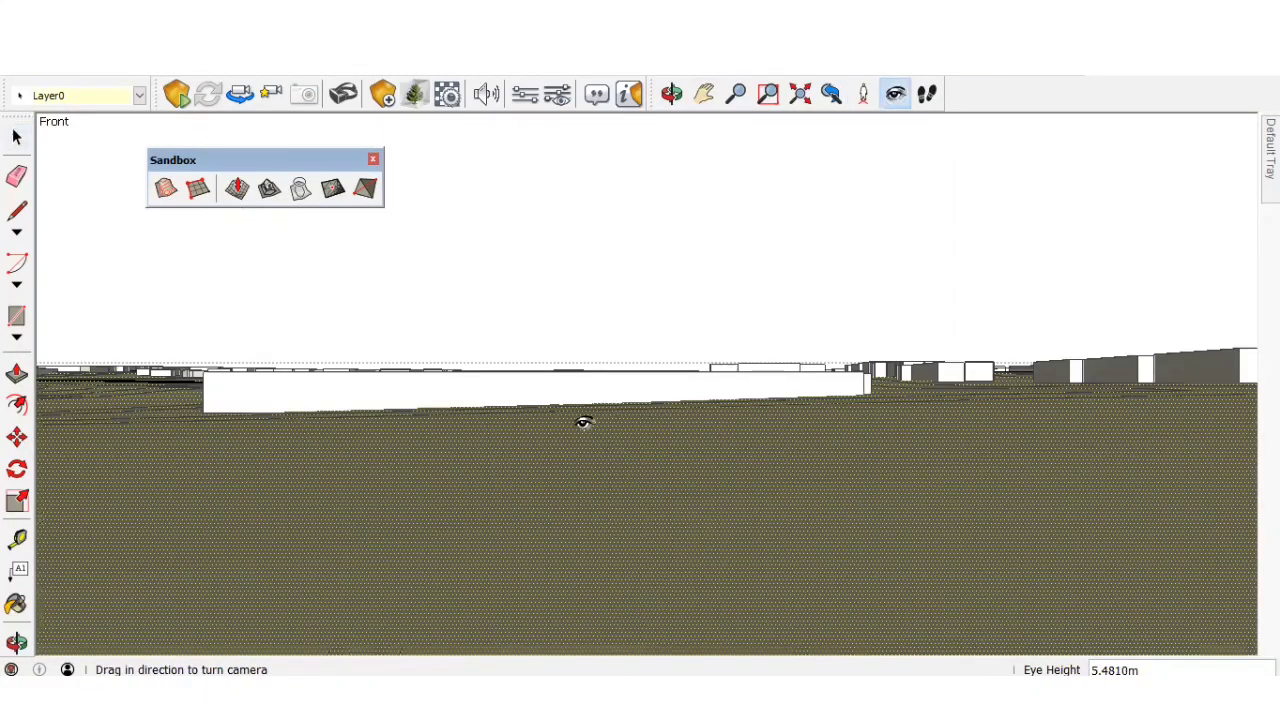
left_click_drag(603, 465, 611, 486)
scroll(636, 545, "down", 1)
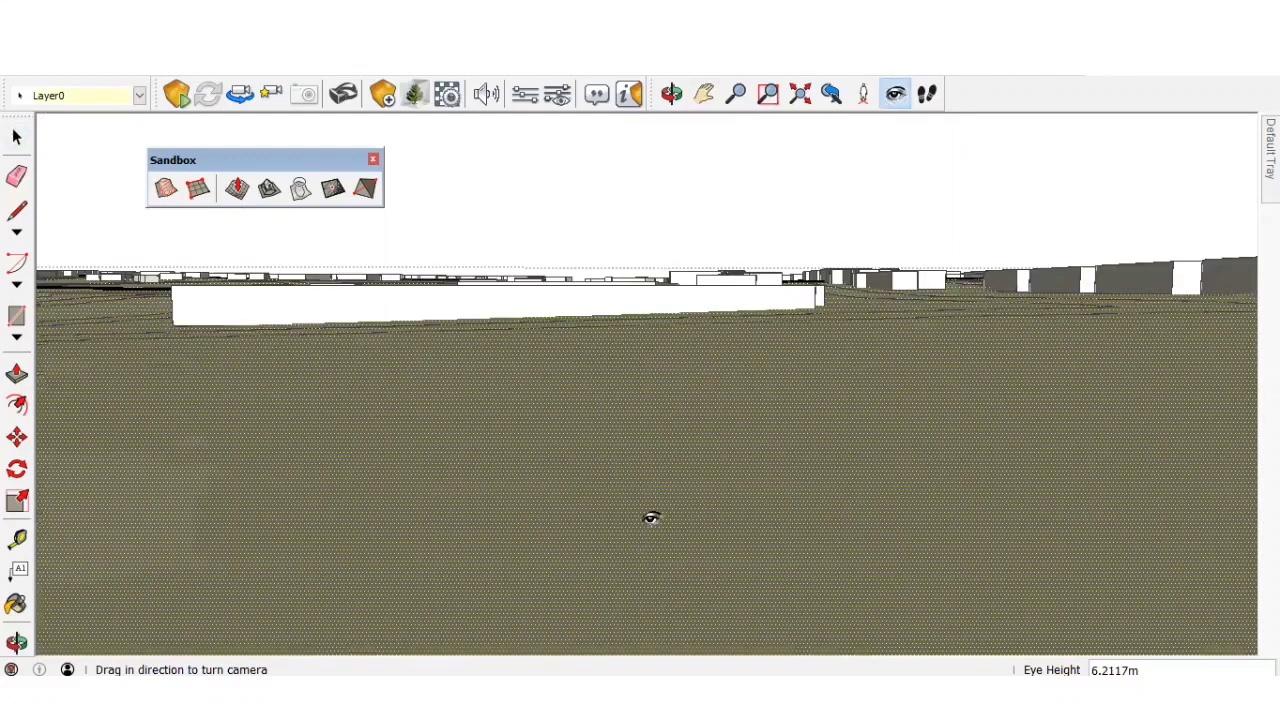
scroll(640, 457, "down", 1)
scroll(614, 526, "down", 2)
left_click(16, 137)
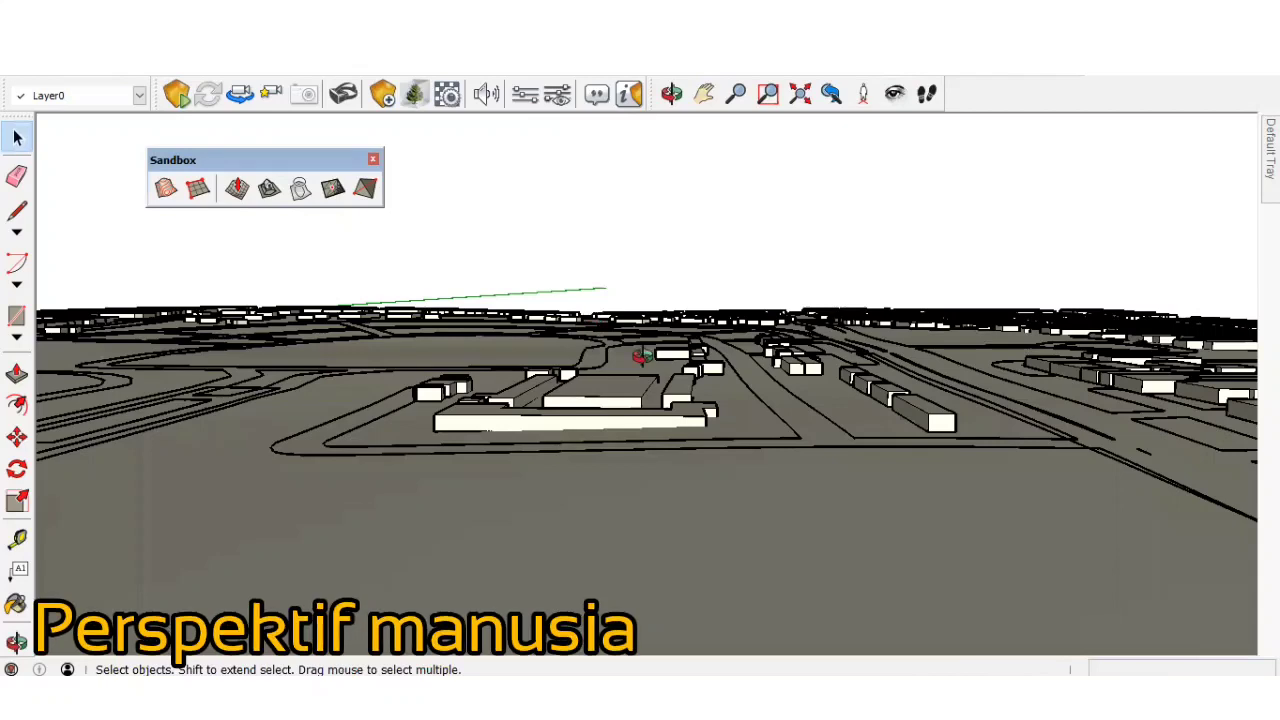
Step: From a high oblique view, explode the topography group into loose geometry
middle_click_drag(754, 423, 905, 385)
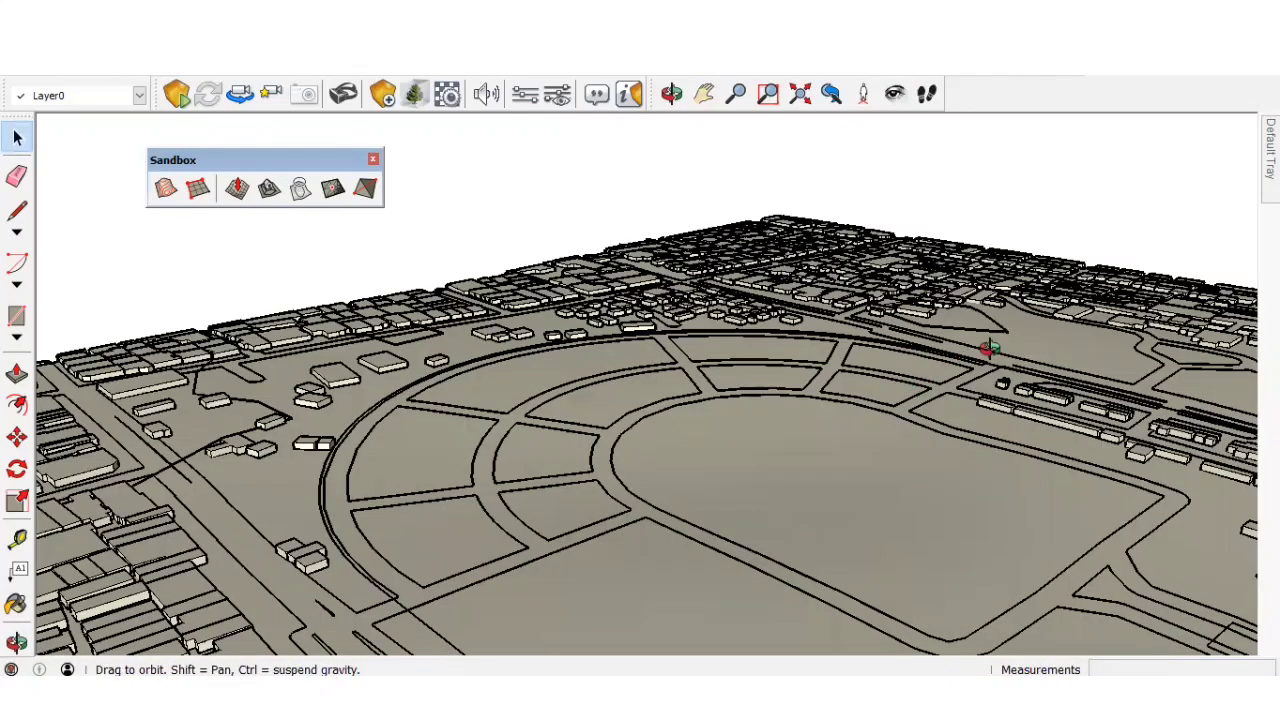
mouse_move(990, 347)
middle_mouse_down()
mouse_move(523, 517)
mouse_move(127, 220)
middle_mouse_up()
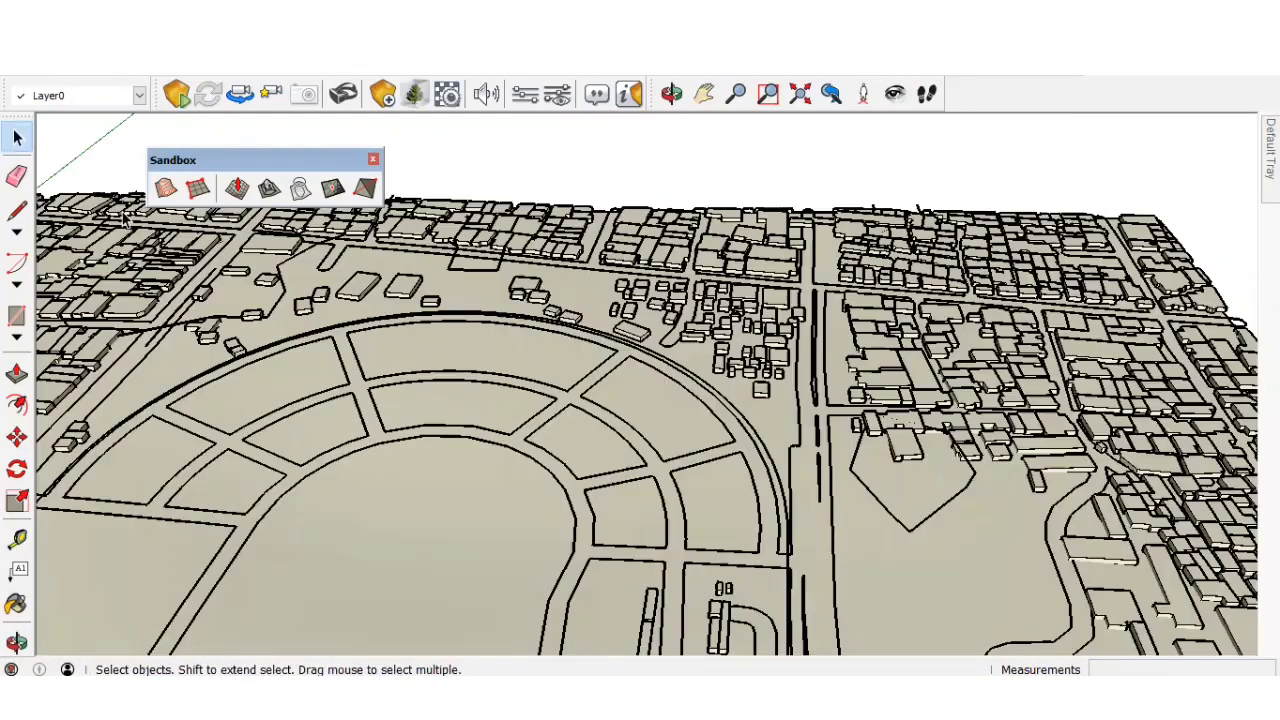
left_click(640, 365)
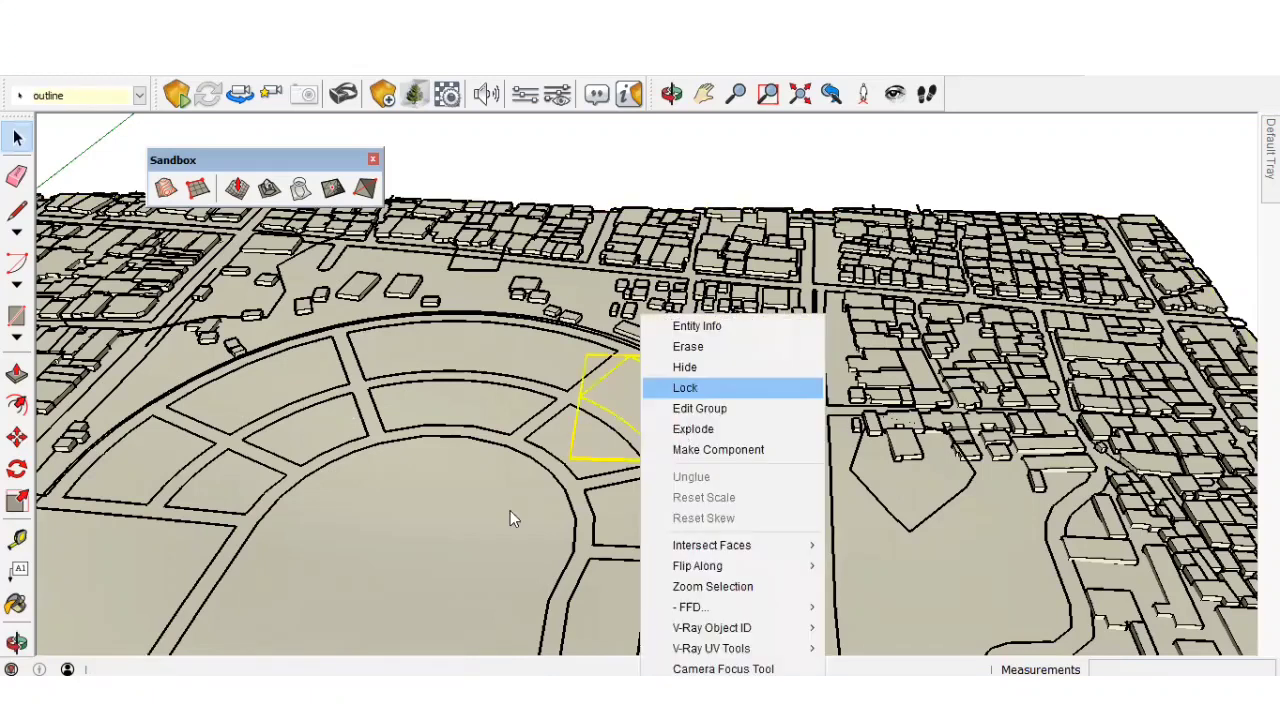
left_click(503, 523)
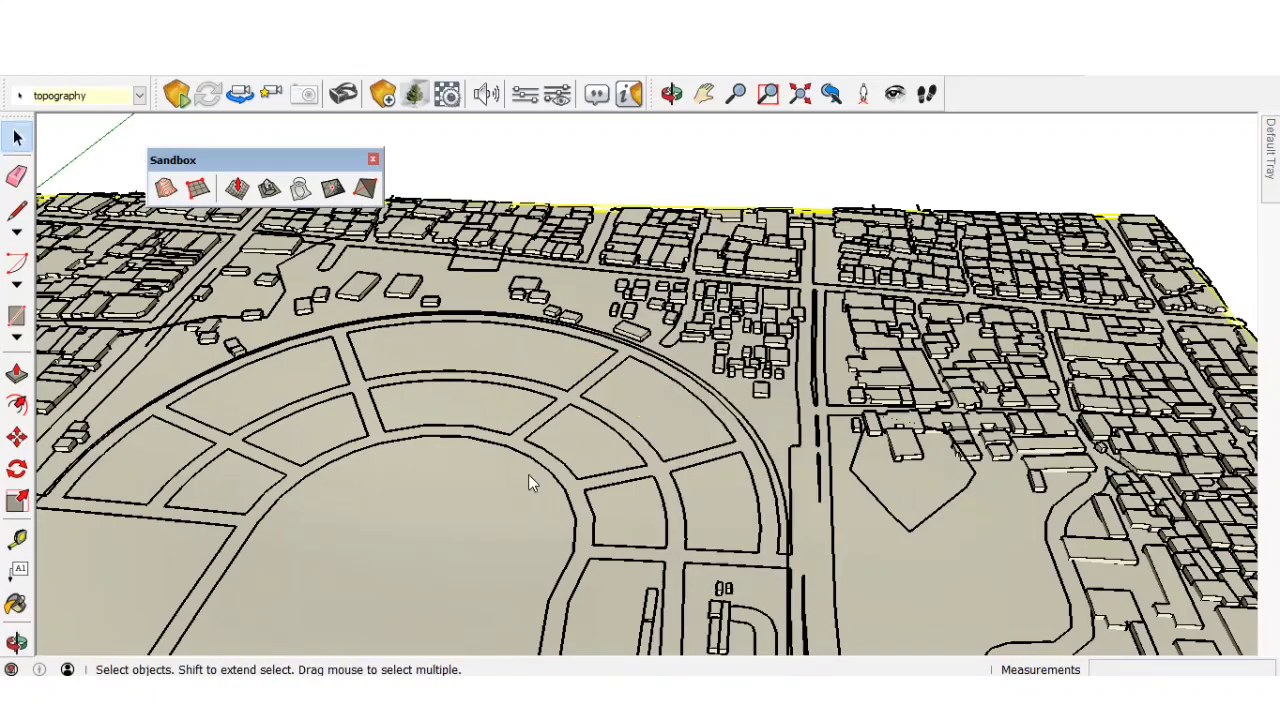
right_click(614, 256)
key("Return")
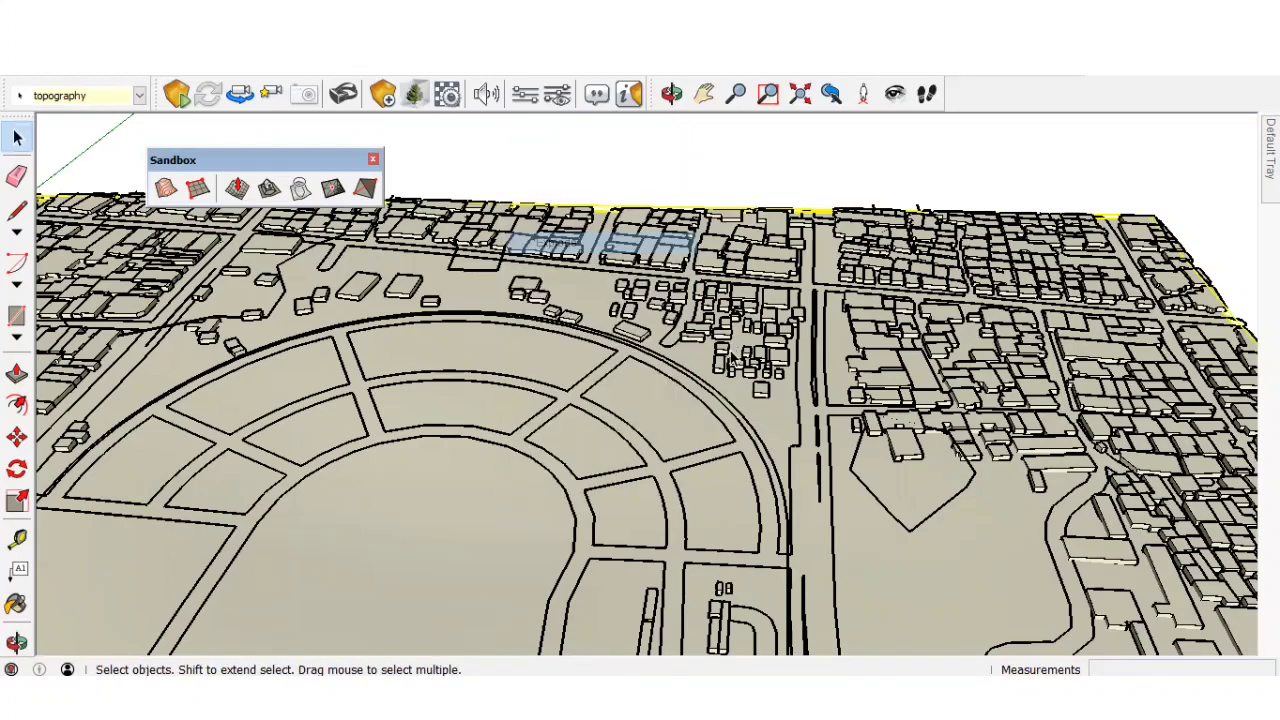
Step: Select the exposed terrain surface
scroll(731, 357, "down", 2)
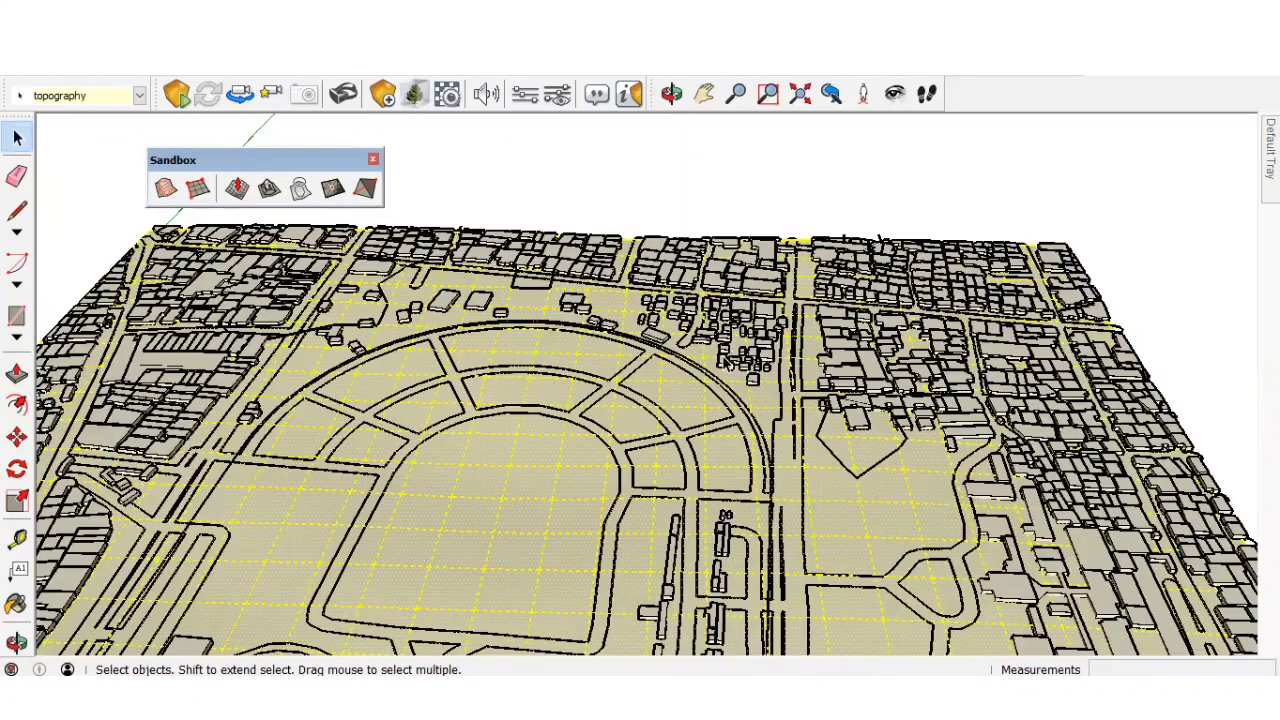
left_click(602, 490)
scroll(602, 490, "down", 2)
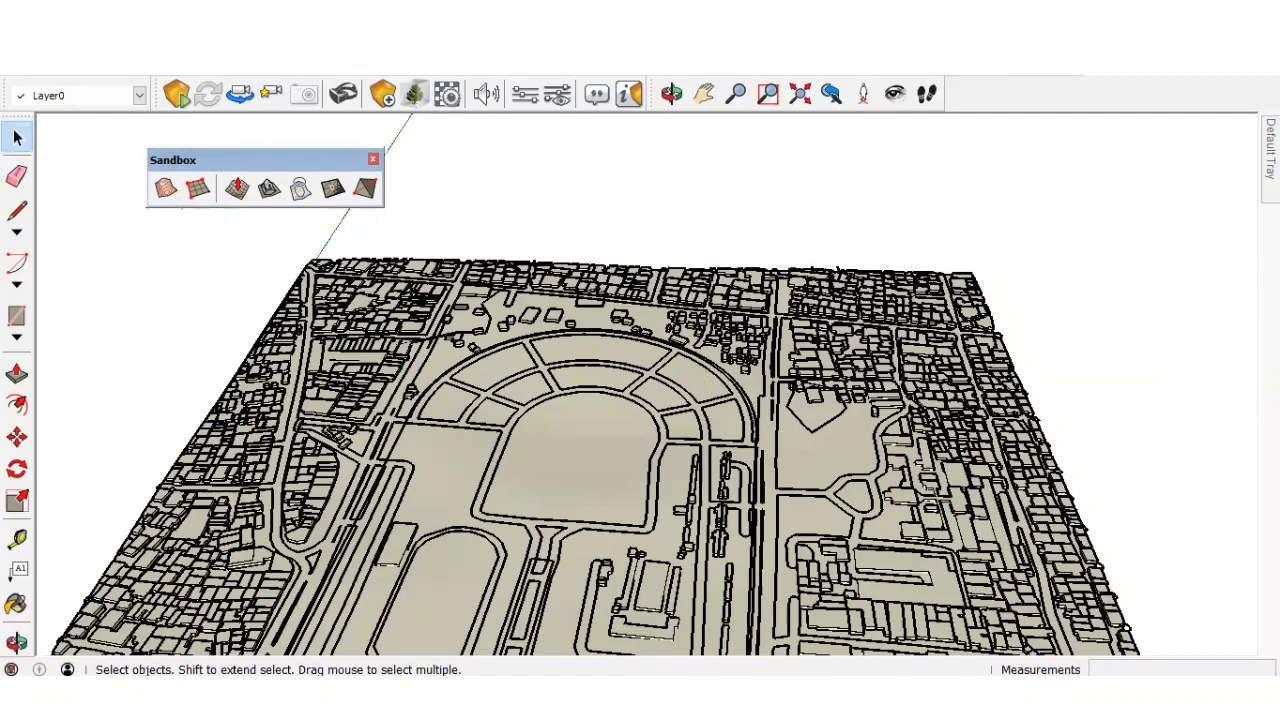
left_click(296, 638)
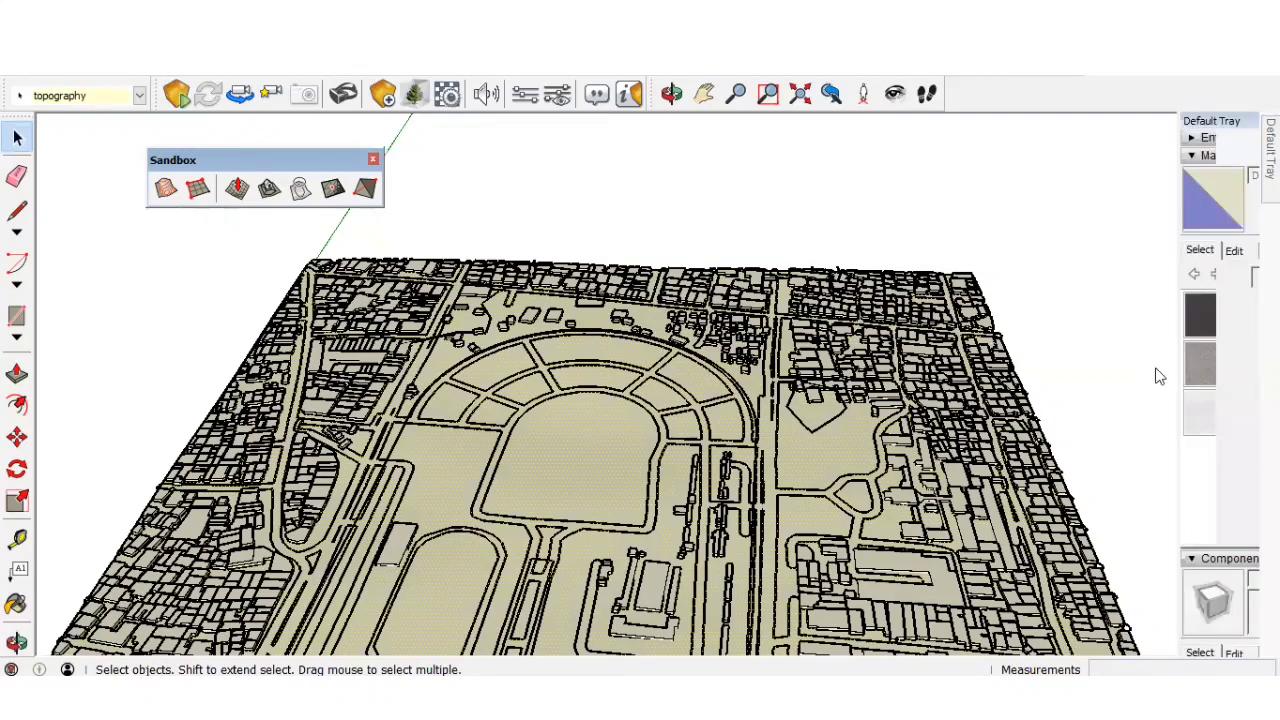
Step: Paint the terrain with Grass Dark Green from the Landscaping, Fencing and Vegetation materials
left_click(1209, 278)
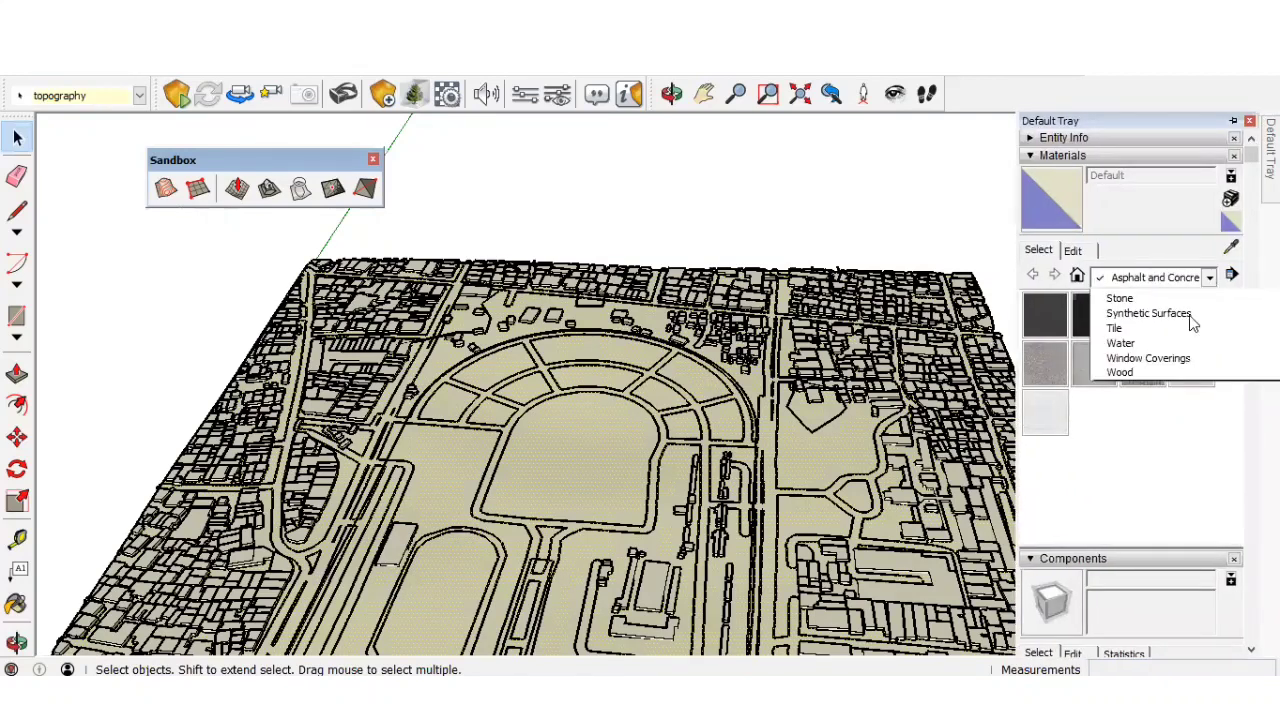
left_click(1191, 328)
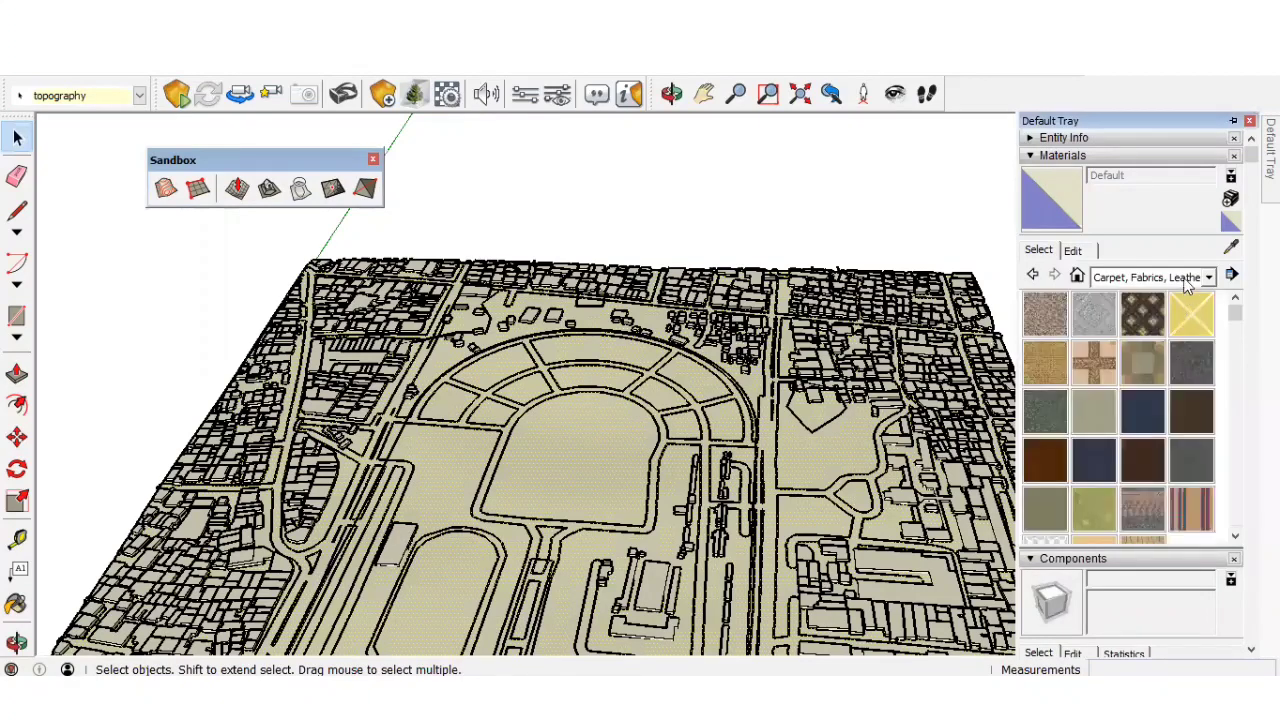
left_click(1191, 313)
left_click(1188, 280)
key("Escape")
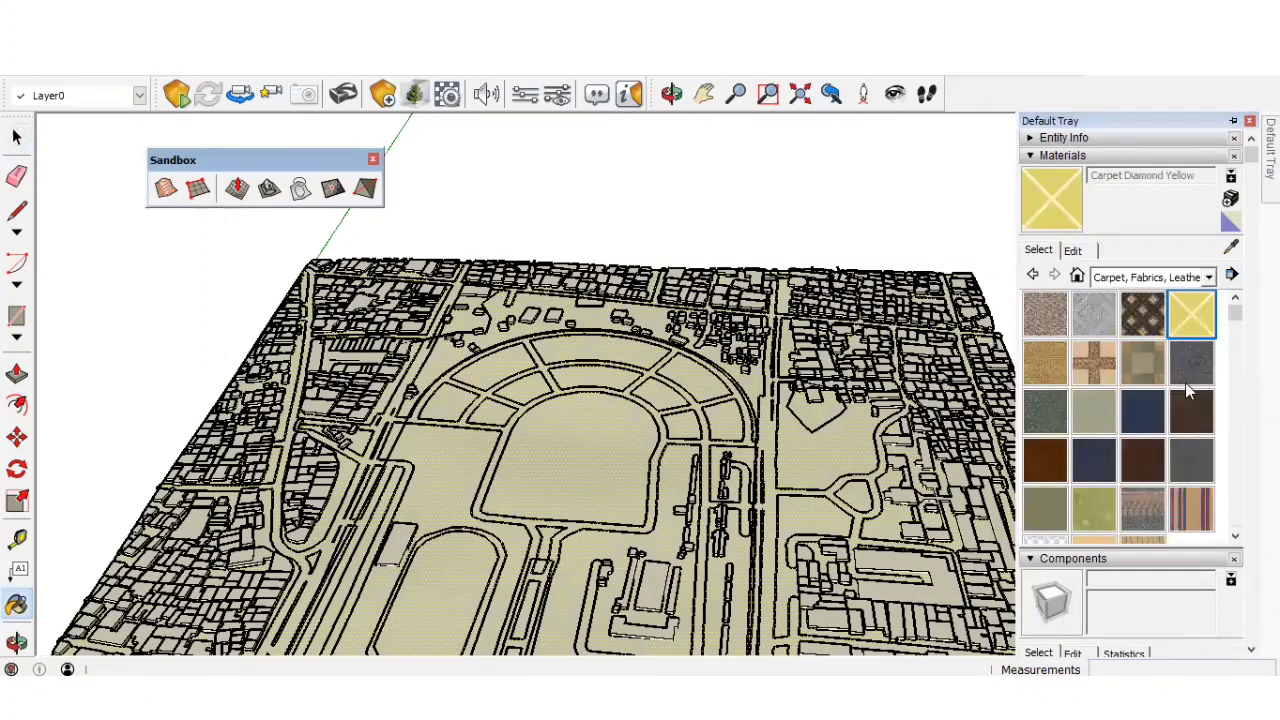
key("Return")
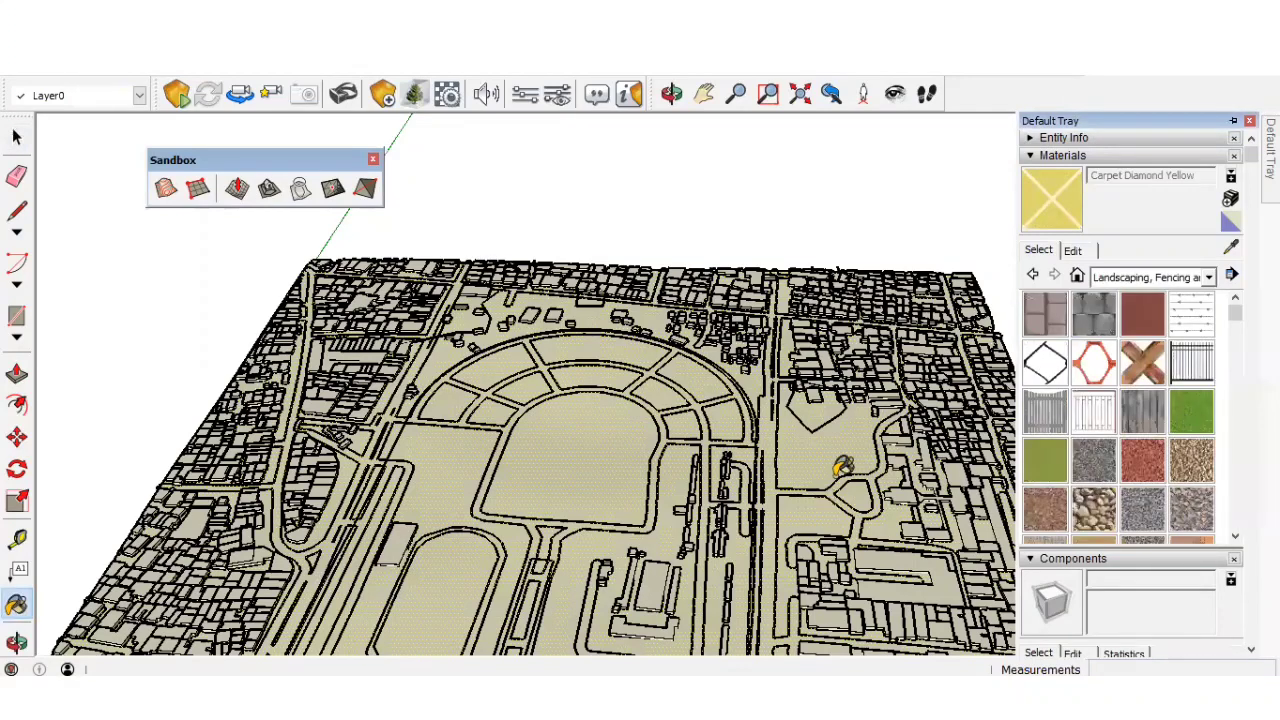
left_click(474, 363)
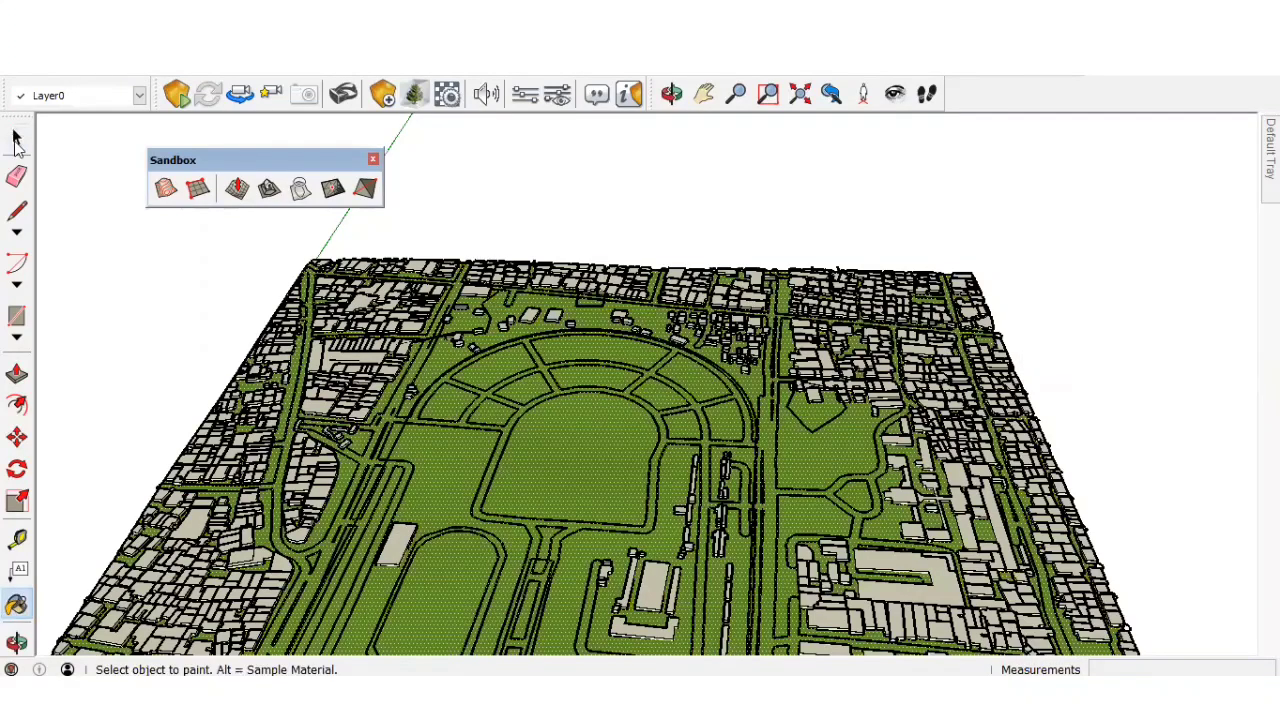
key("space")
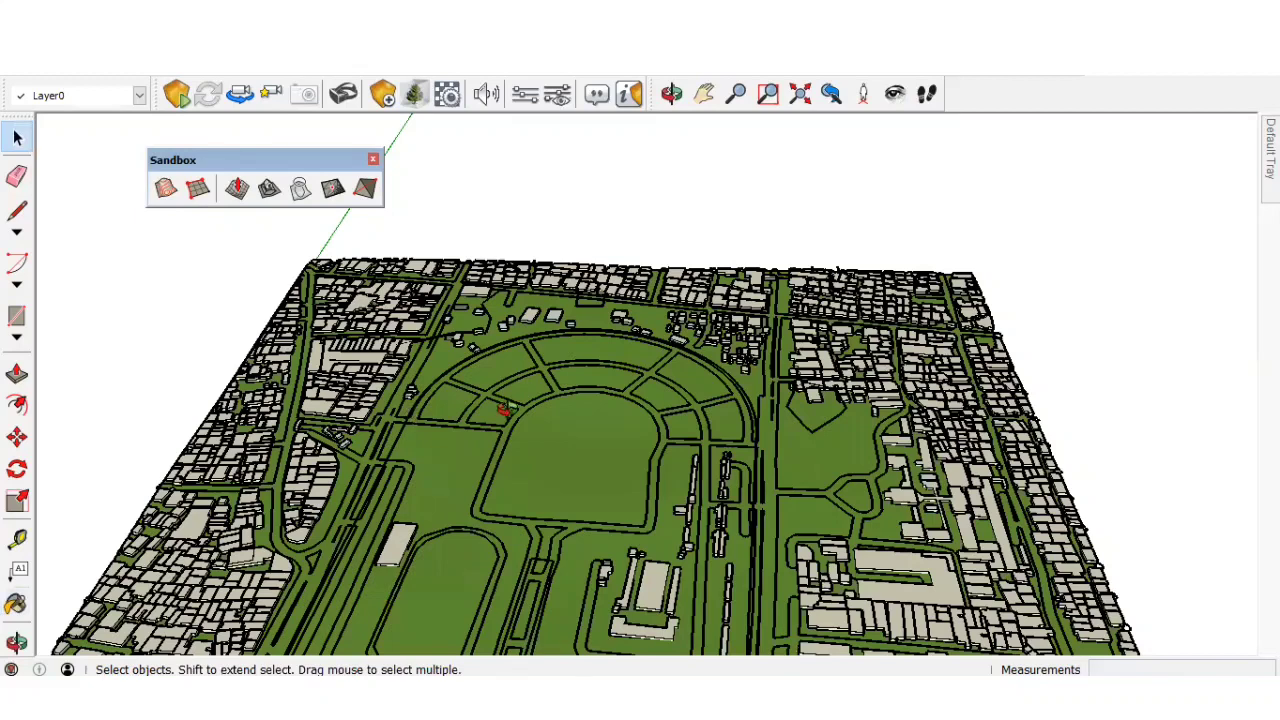
Step: Place the Chris person figure on the green terrain beside the buildings and reposition it
mouse_move(508, 410)
middle_mouse_down()
mouse_move(676, 290)
mouse_move(600, 304)
middle_mouse_up()
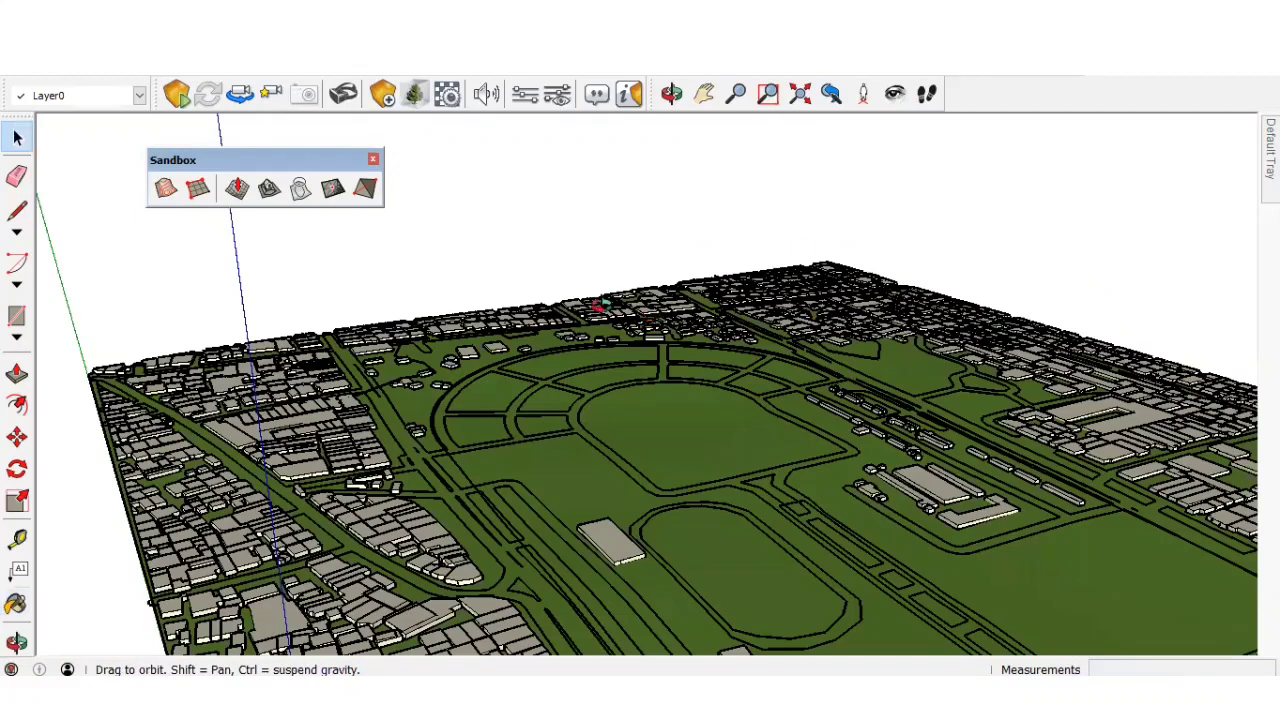
middle_click_drag(447, 263, 291, 247)
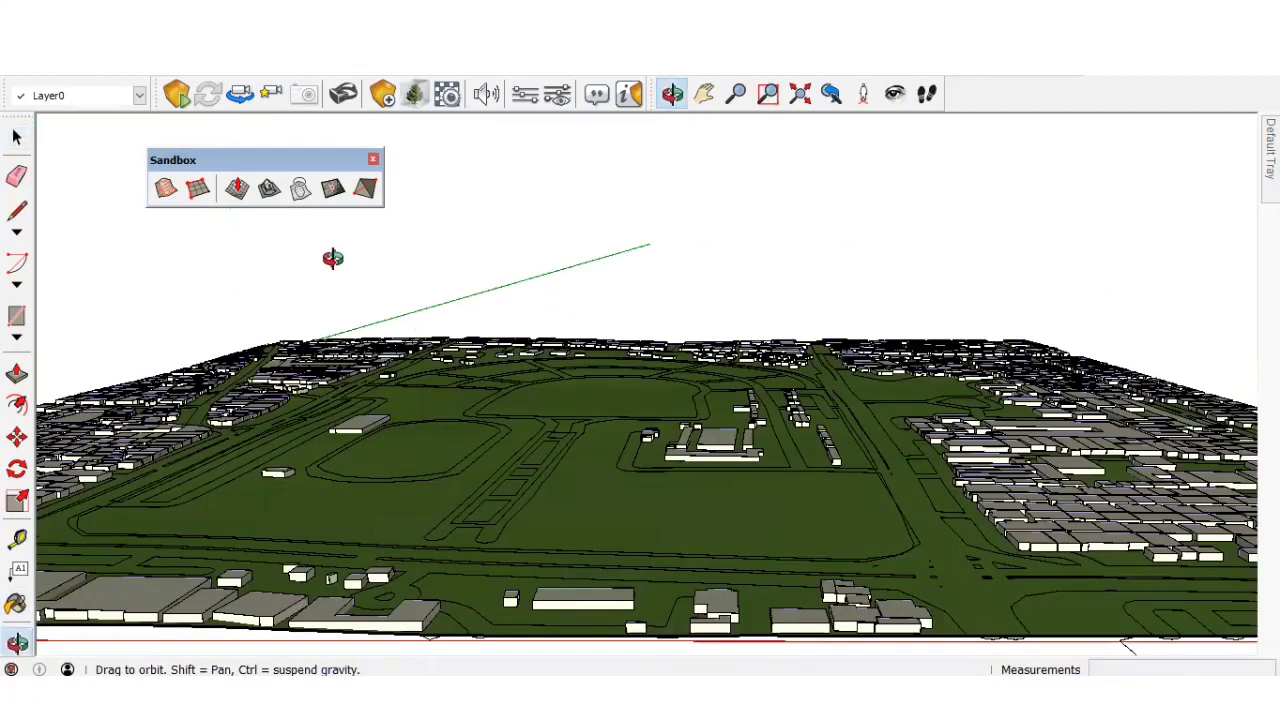
middle_click_drag(540, 266, 620, 300)
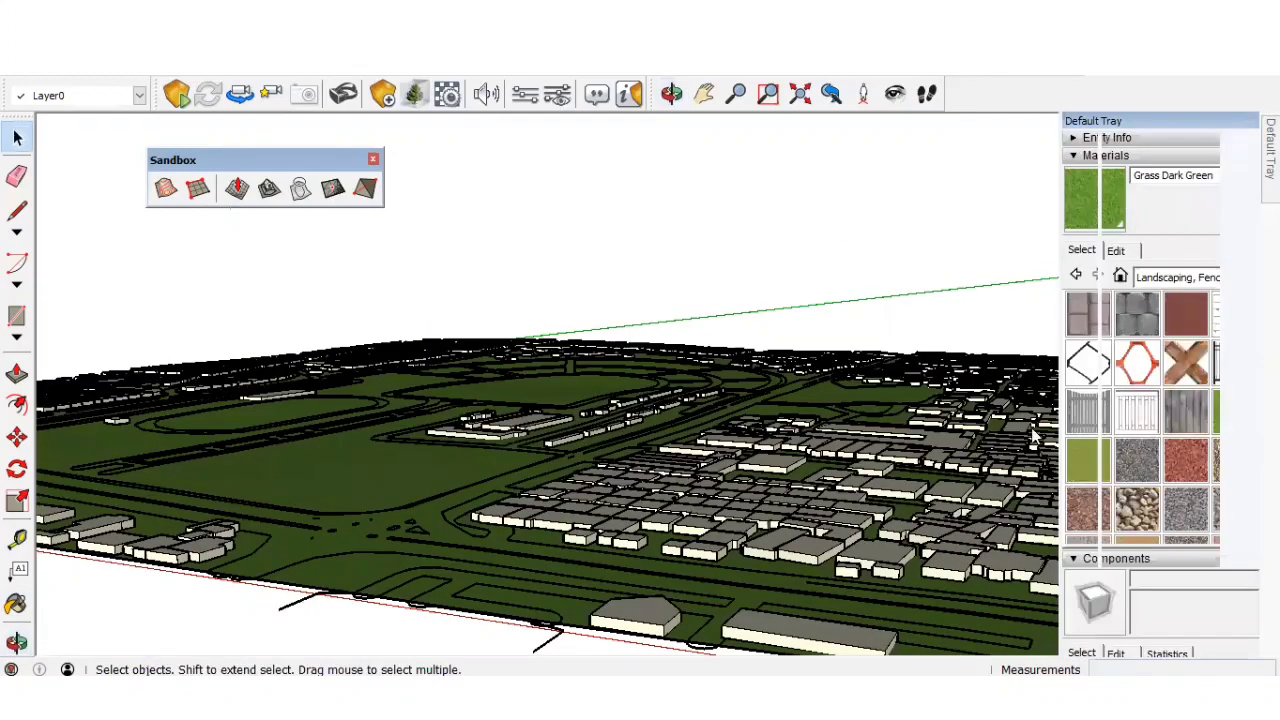
left_click(1233, 120)
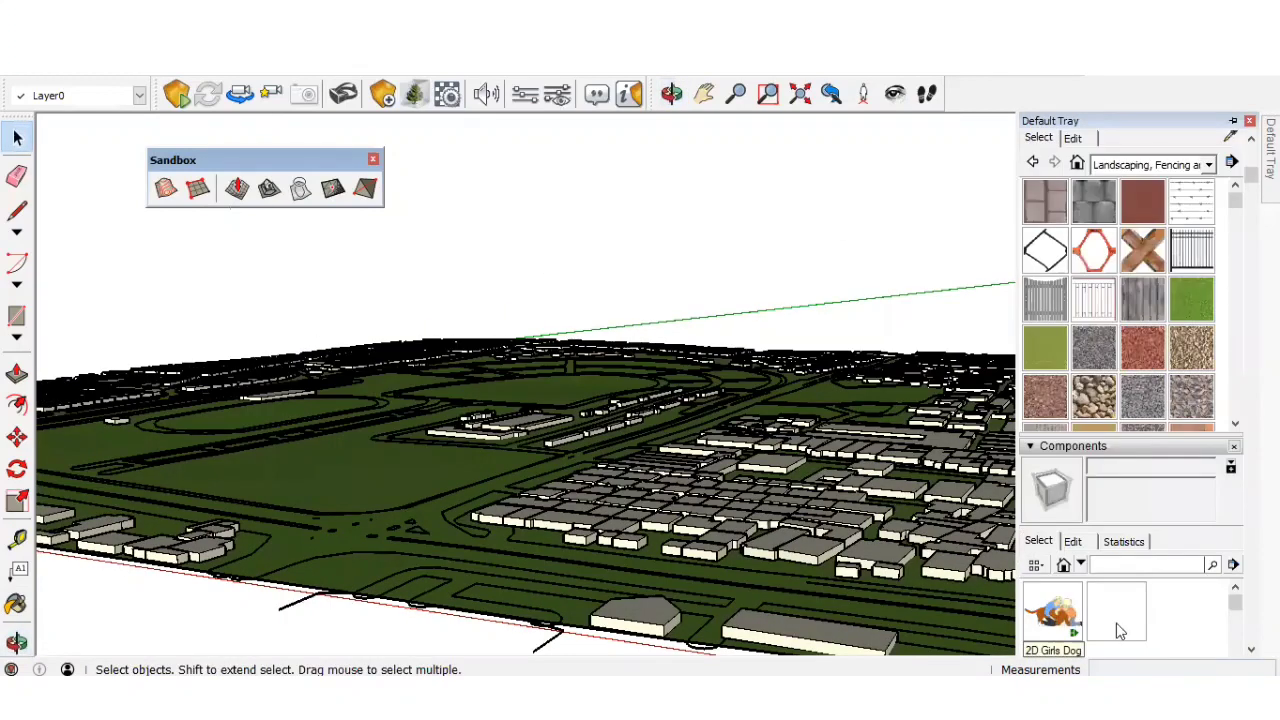
left_click(1116, 624)
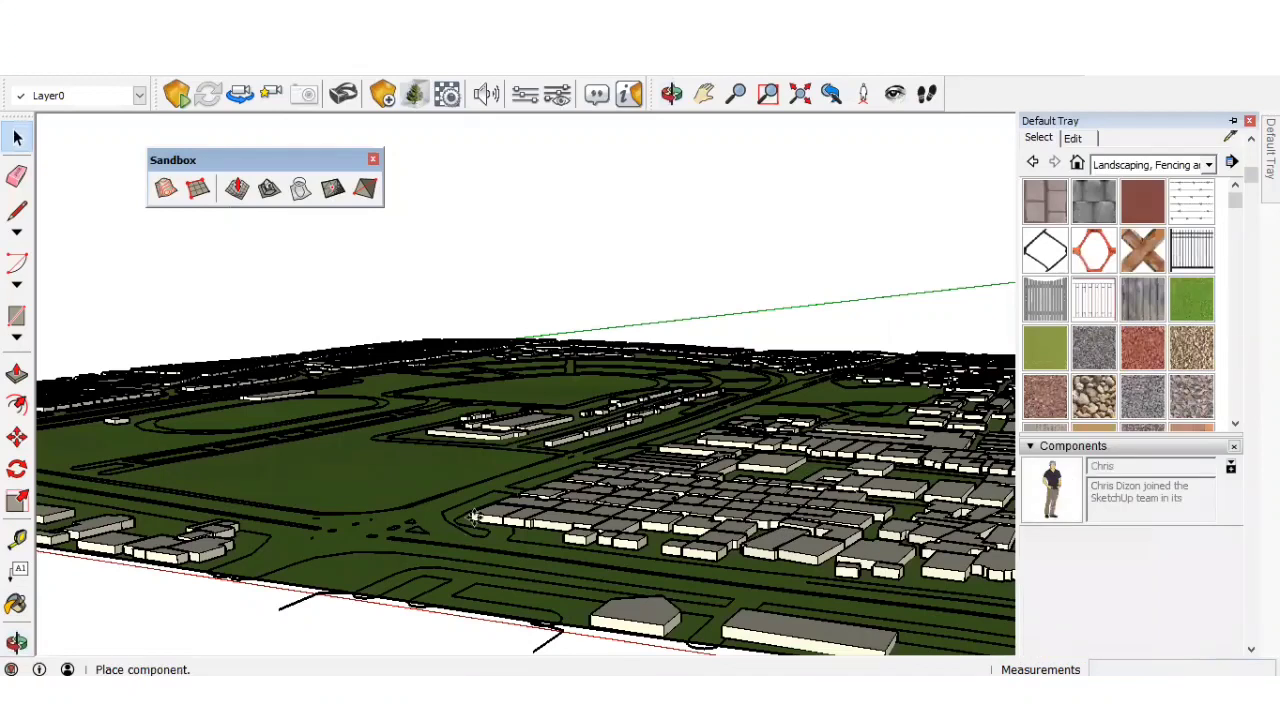
scroll(656, 568, "up", 5)
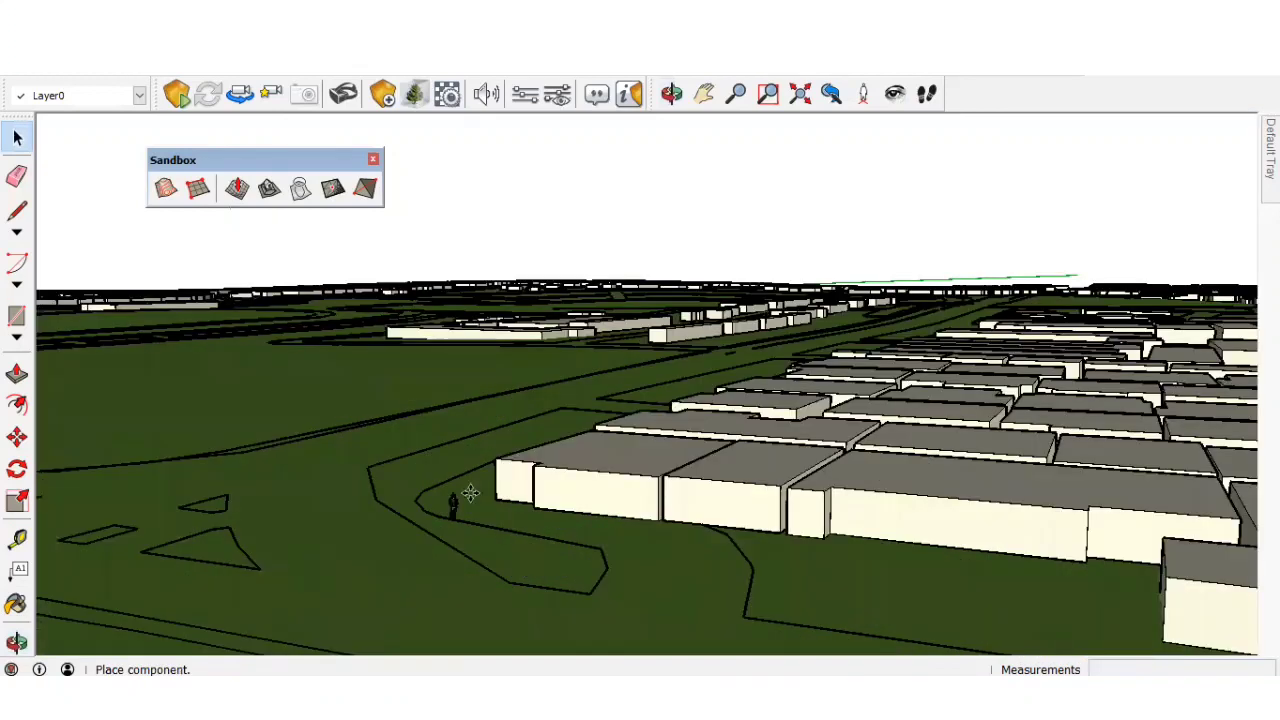
left_click(553, 515)
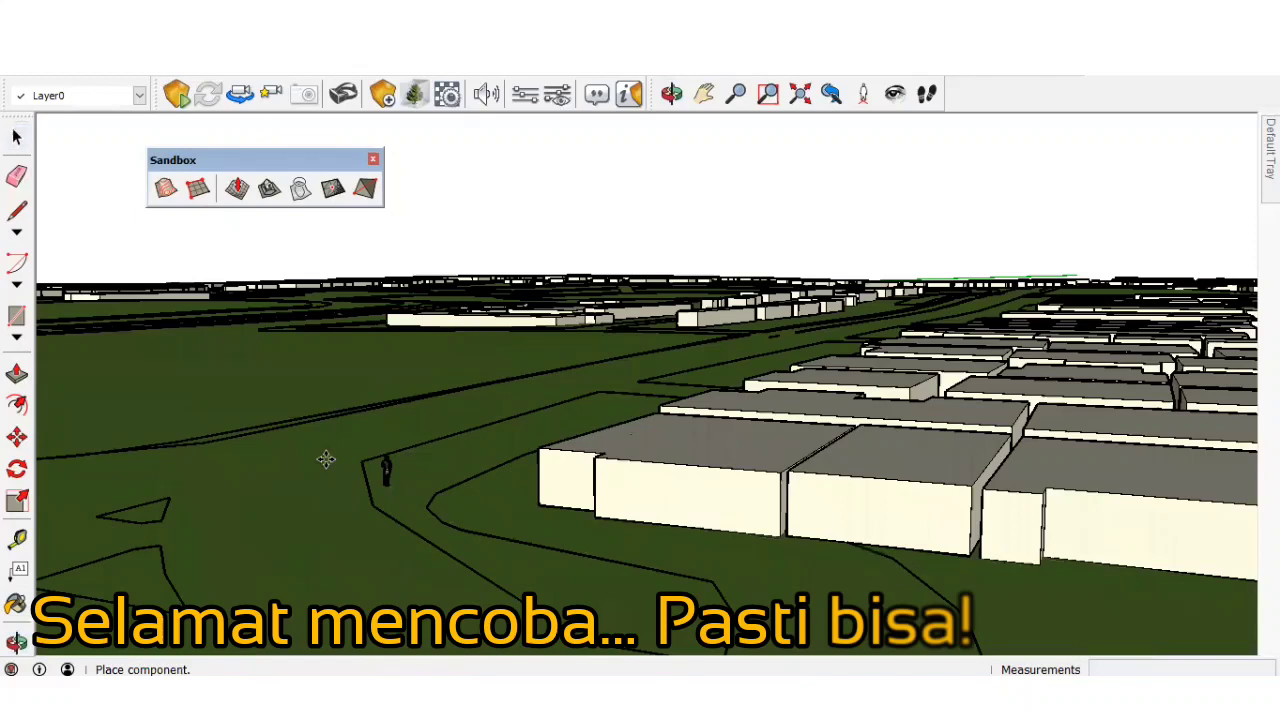
left_click(325, 458)
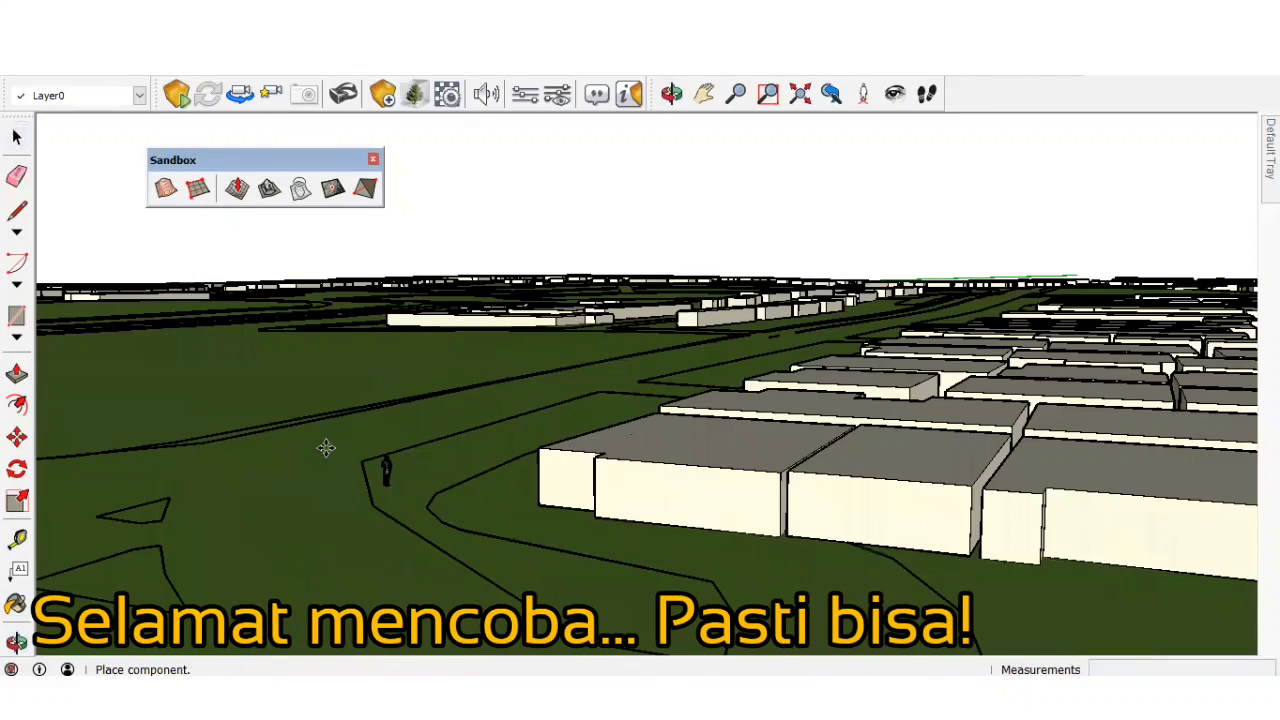
left_click(18, 138)
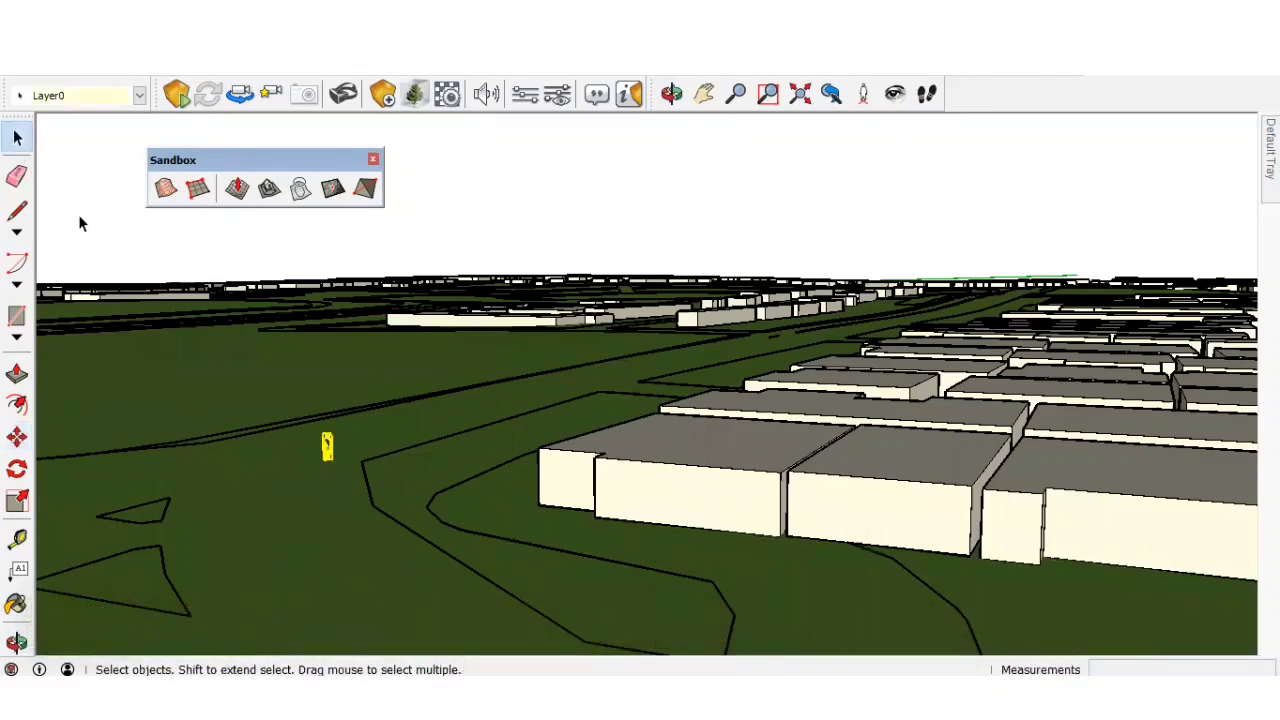
left_click(348, 344)
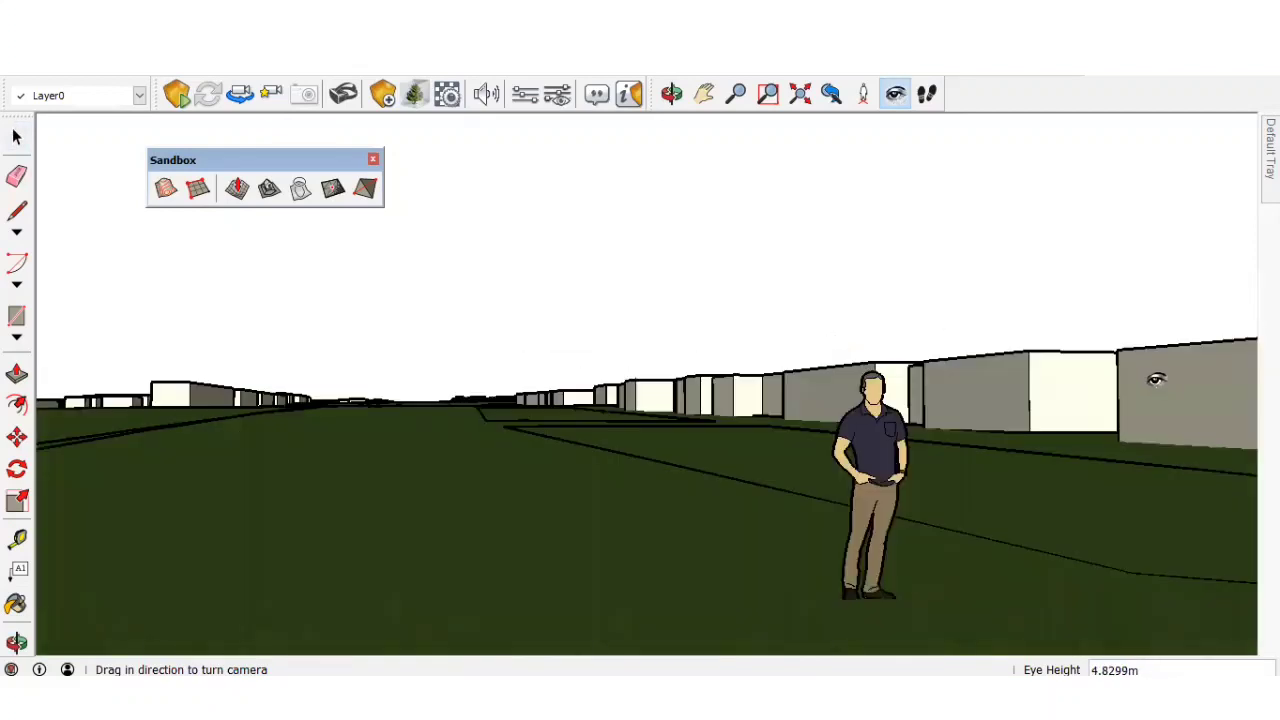
Step: Look around from eye level, adjusting eye height, to face the Chris figure with buildings behind
left_click_drag(1156, 379, 563, 557)
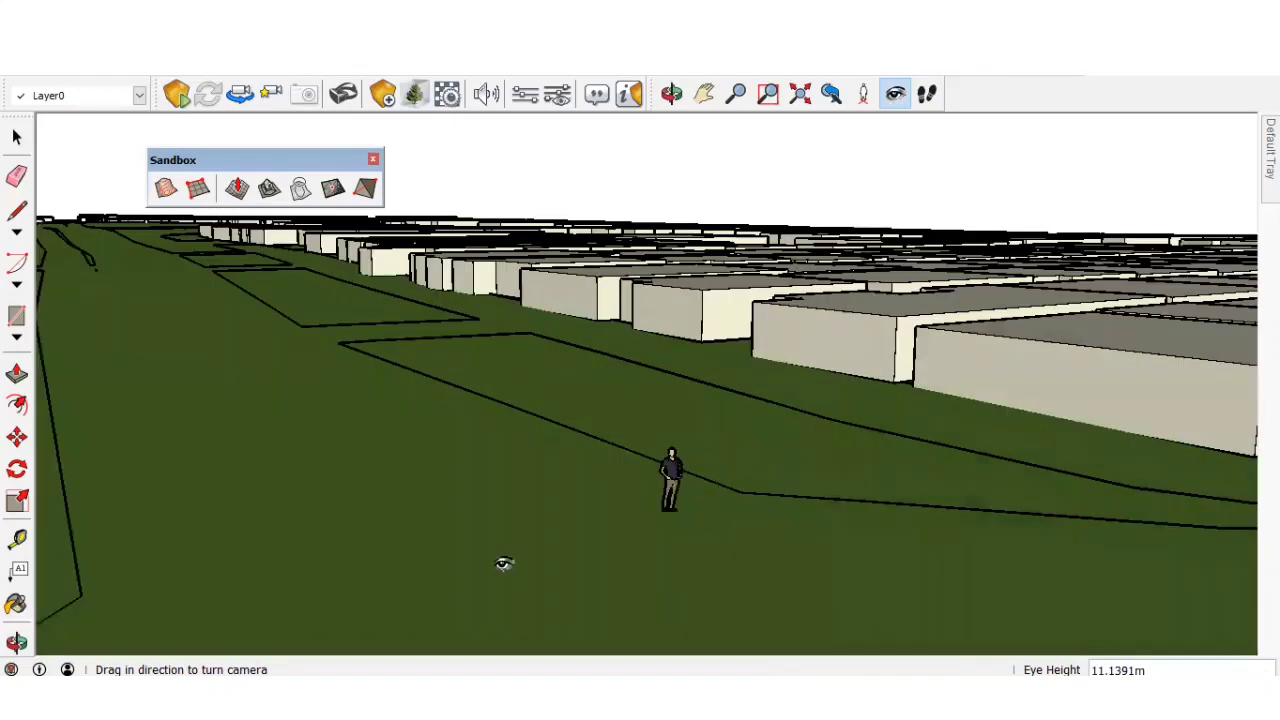
scroll(738, 494, "down", 1)
scroll(648, 435, "down", 1)
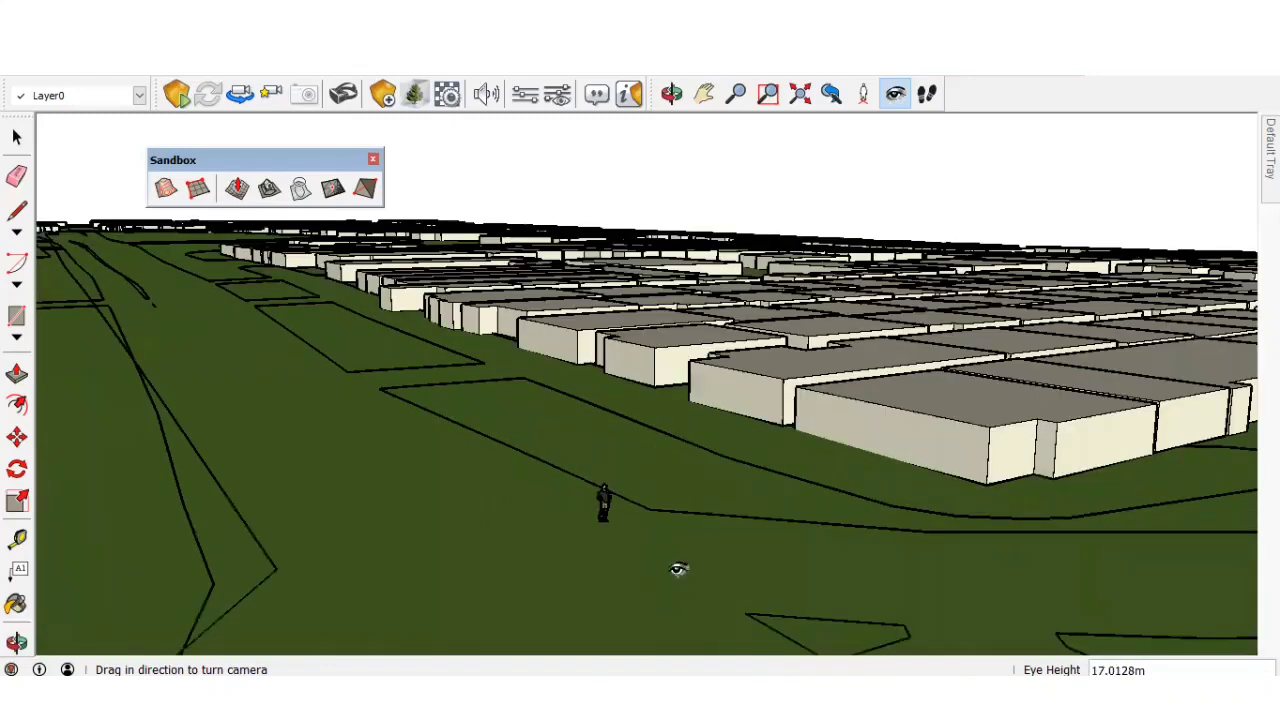
scroll(680, 566, "down", 1)
scroll(840, 503, "up", 2)
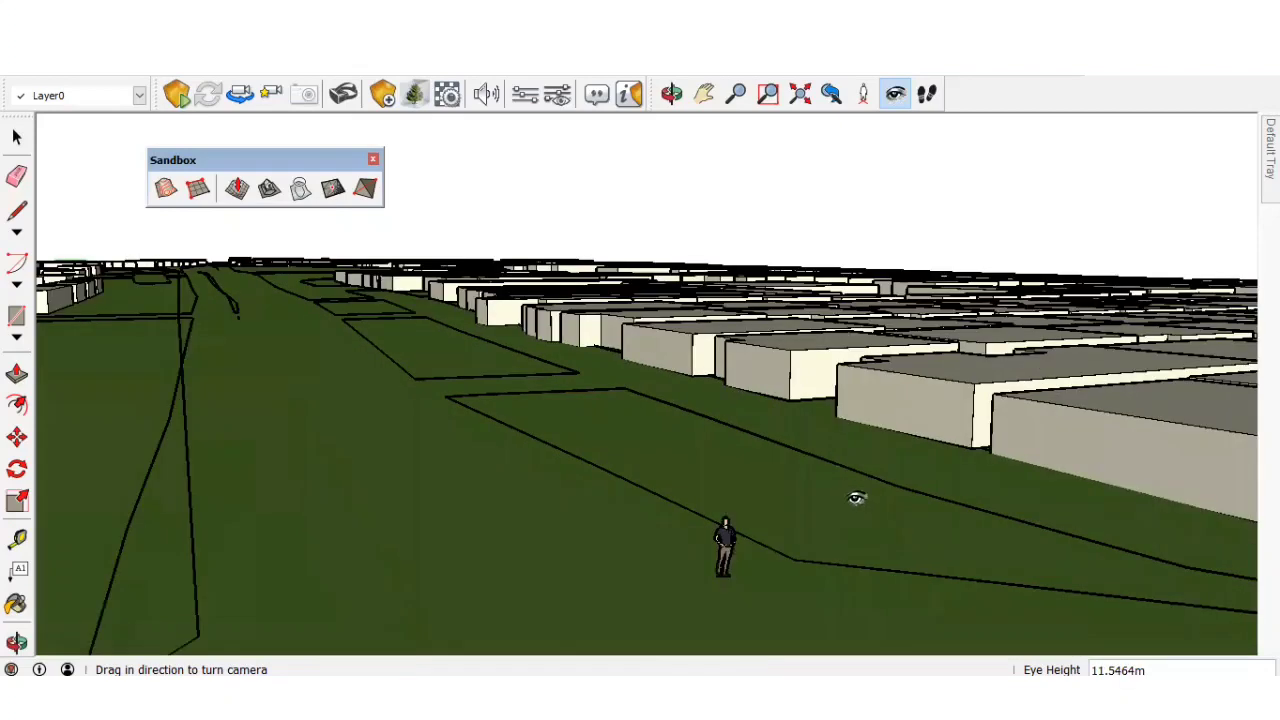
scroll(856, 497, "up", 1)
left_click_drag(717, 257, 831, 93)
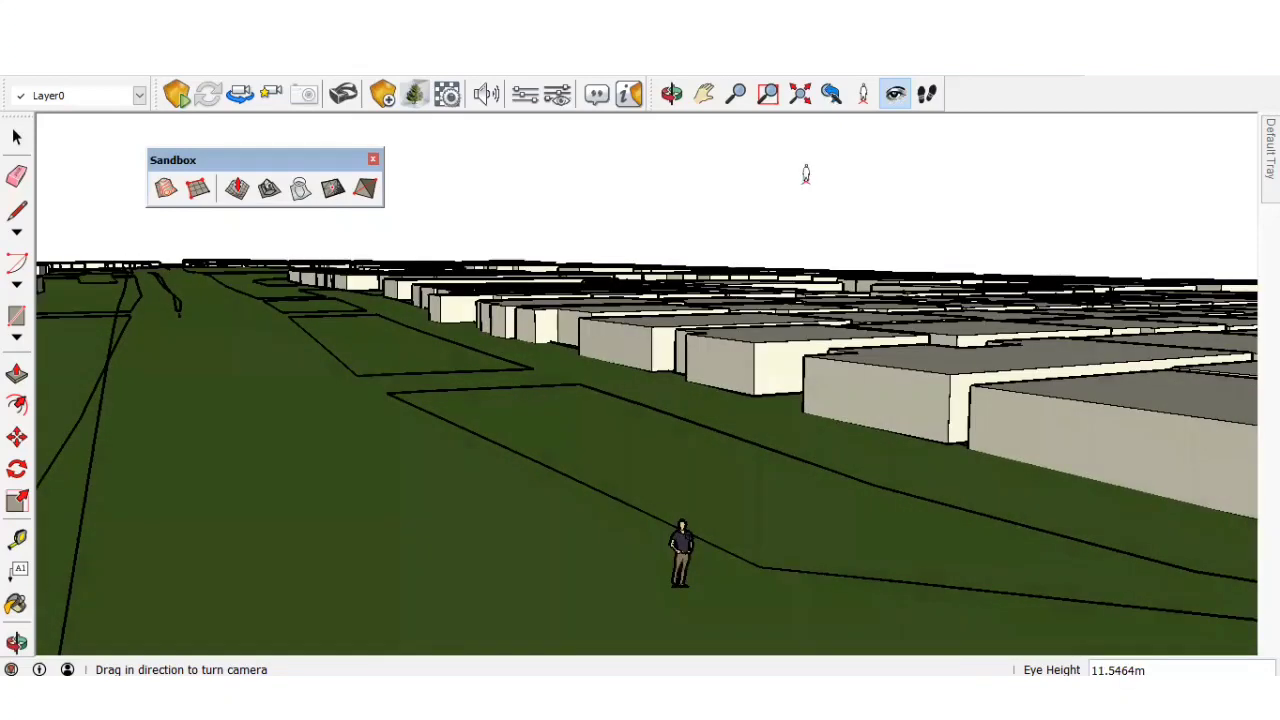
left_click_drag(583, 500, 749, 395)
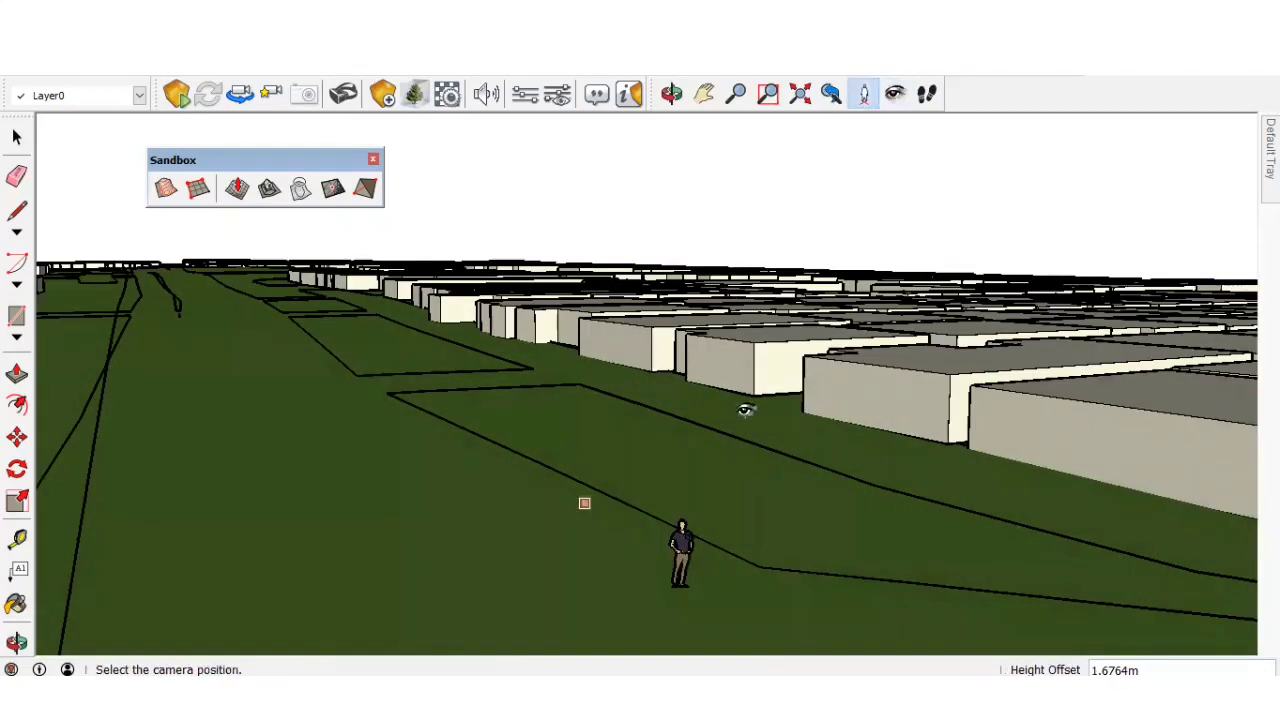
scroll(700, 412, "down", 2)
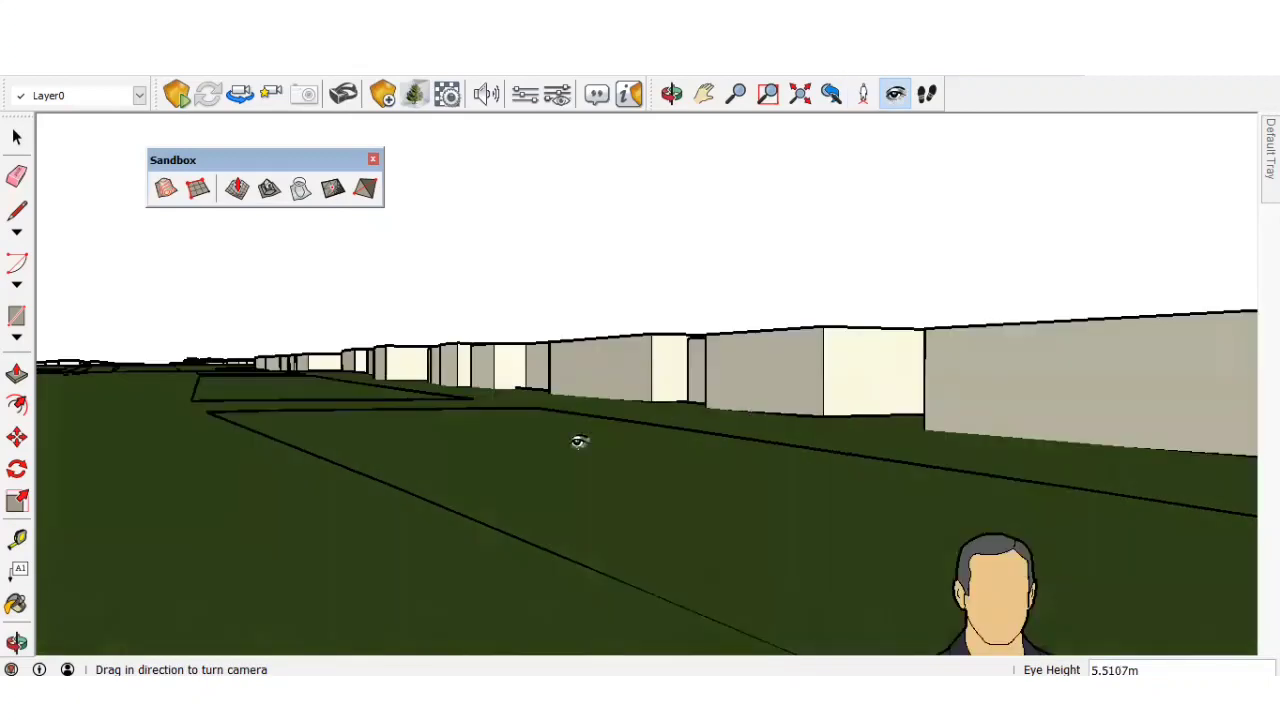
scroll(660, 420, "up", 3)
scroll(754, 393, "up", 1)
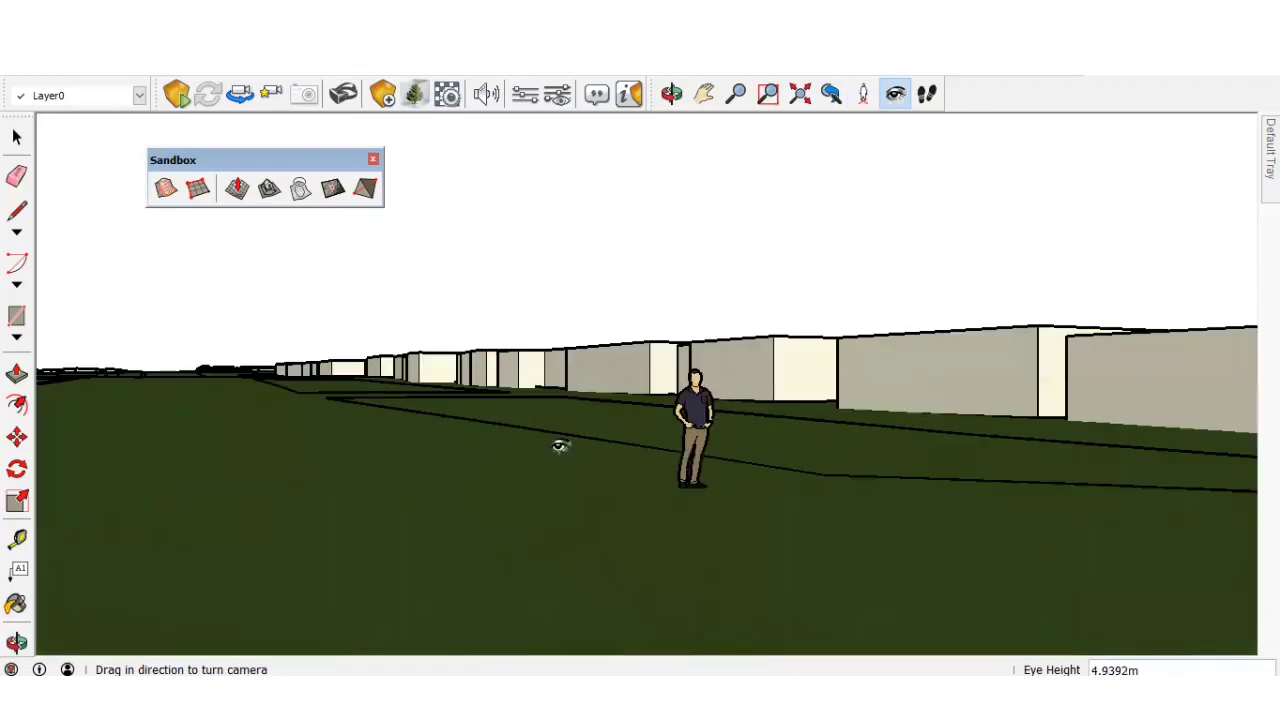